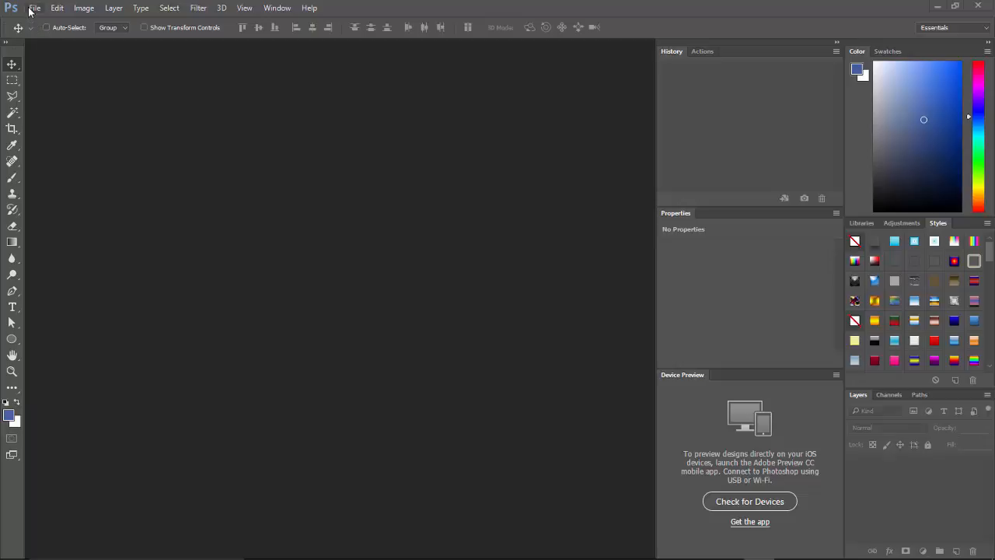
Step: Create a new 800 × 800 pixel RGB document at 72 pixels/inch with a transparent background
click(35, 8)
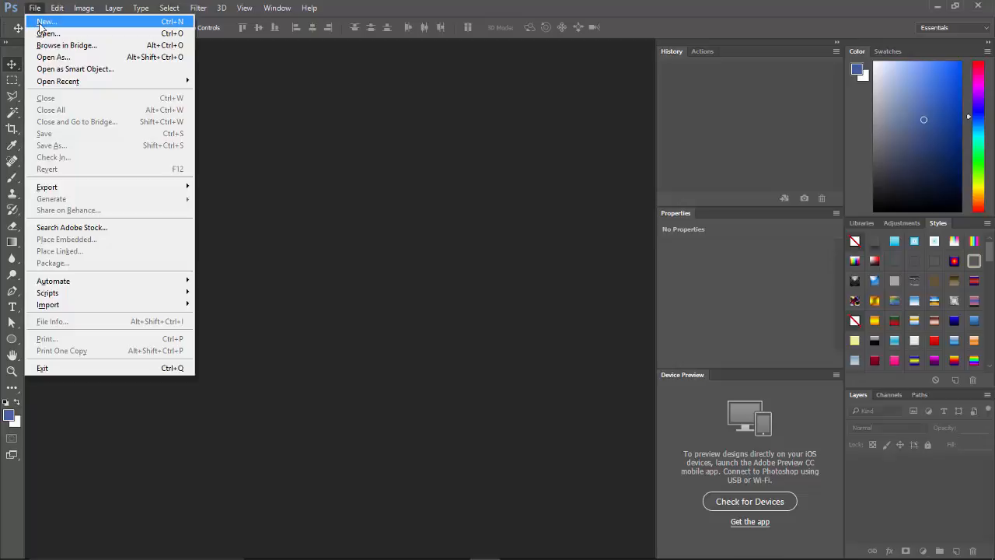
click(41, 21)
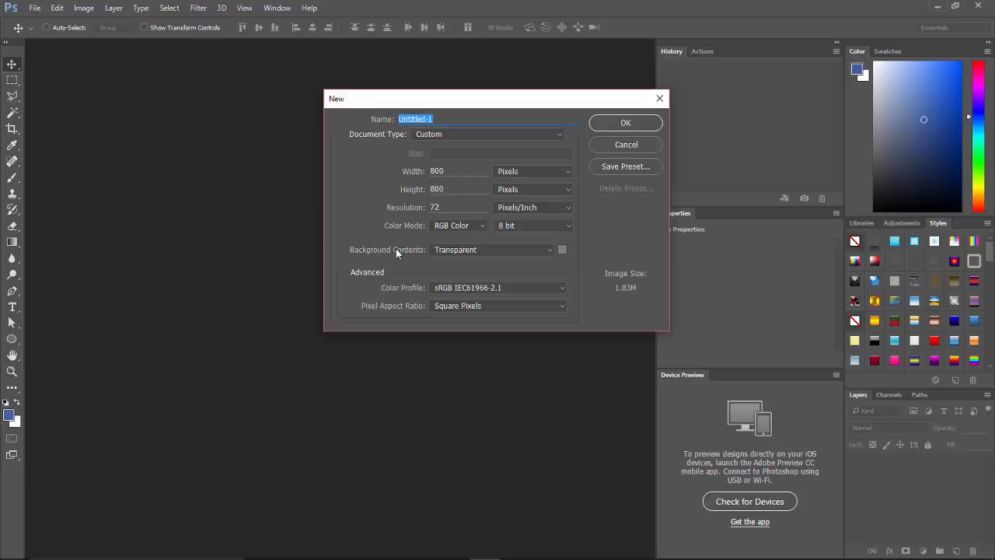
click(615, 125)
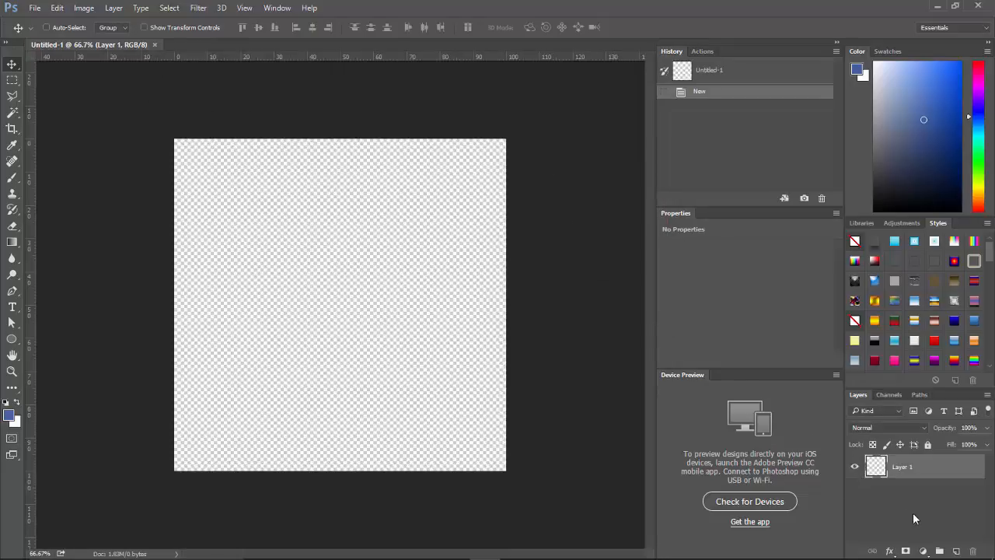
Step: Add a new layer and draw a white circle about 745 px in diameter with the Ellipse Tool, nearly filling the canvas
click(957, 551)
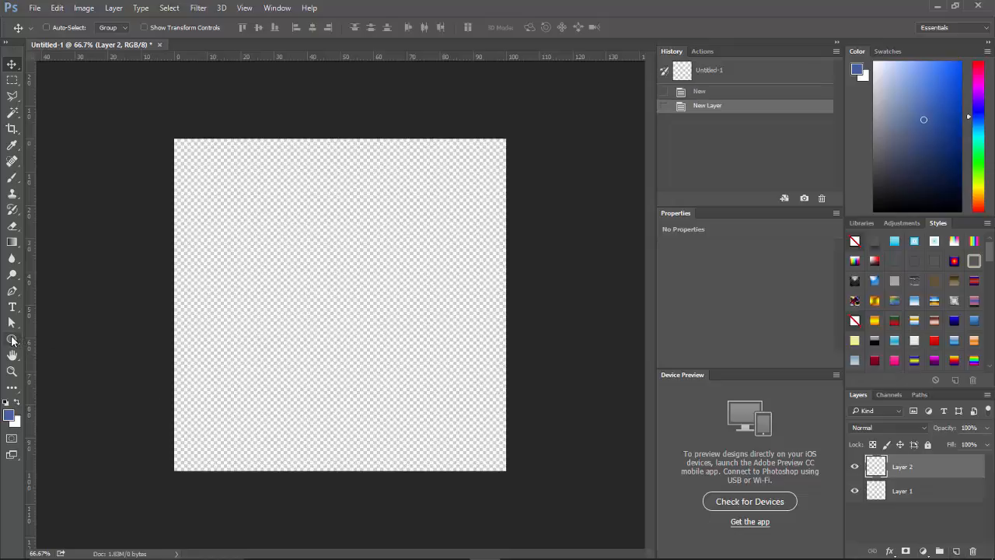
click(12, 339)
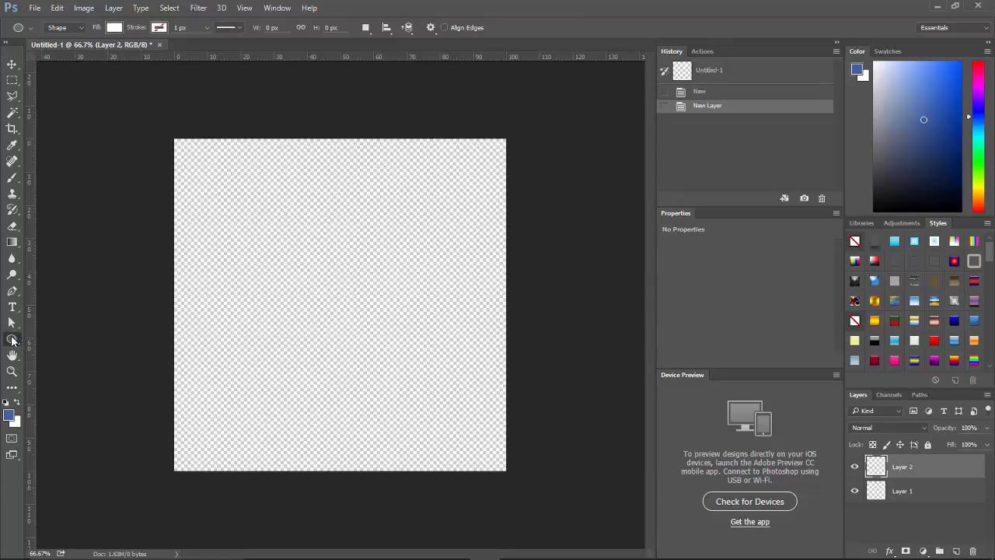
click(12, 339)
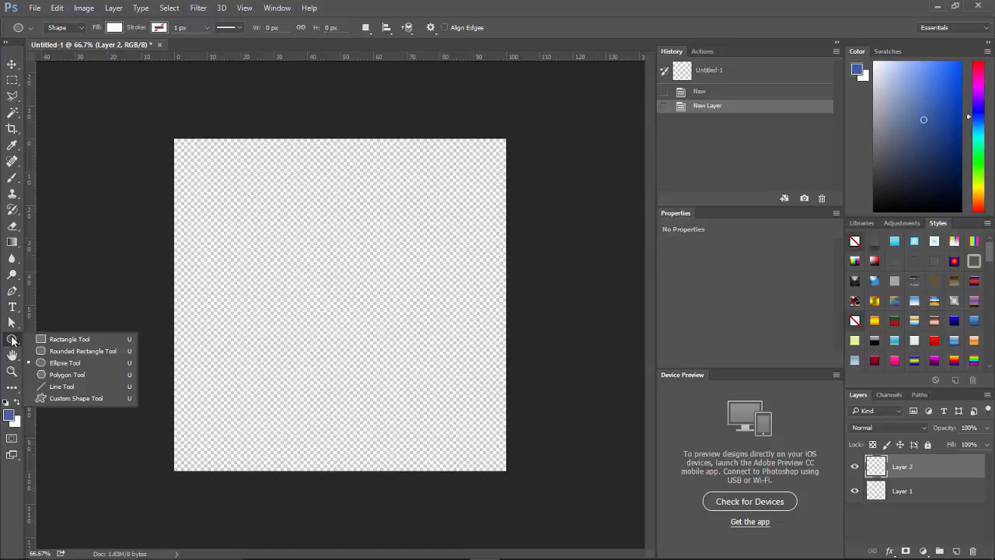
click(12, 341)
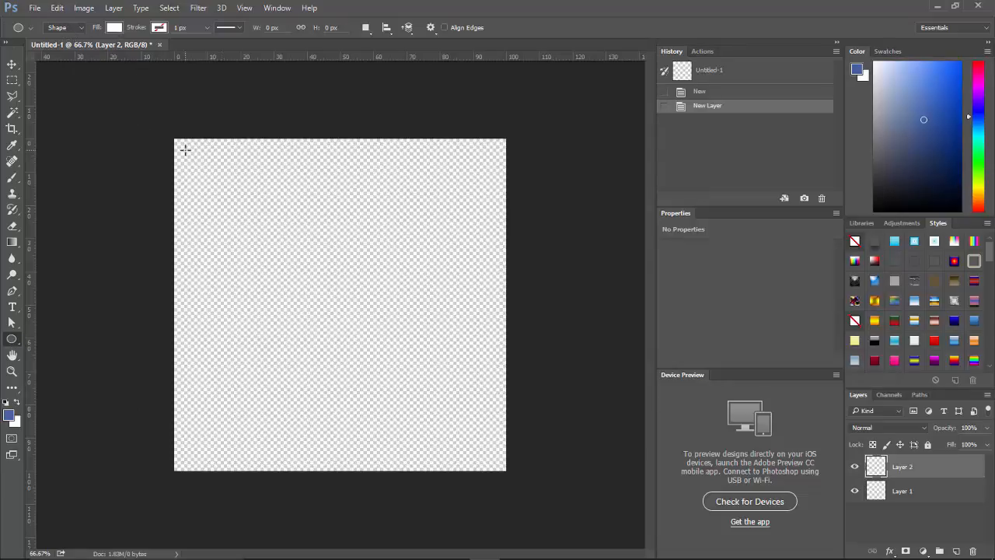
drag(185, 150, 540, 456)
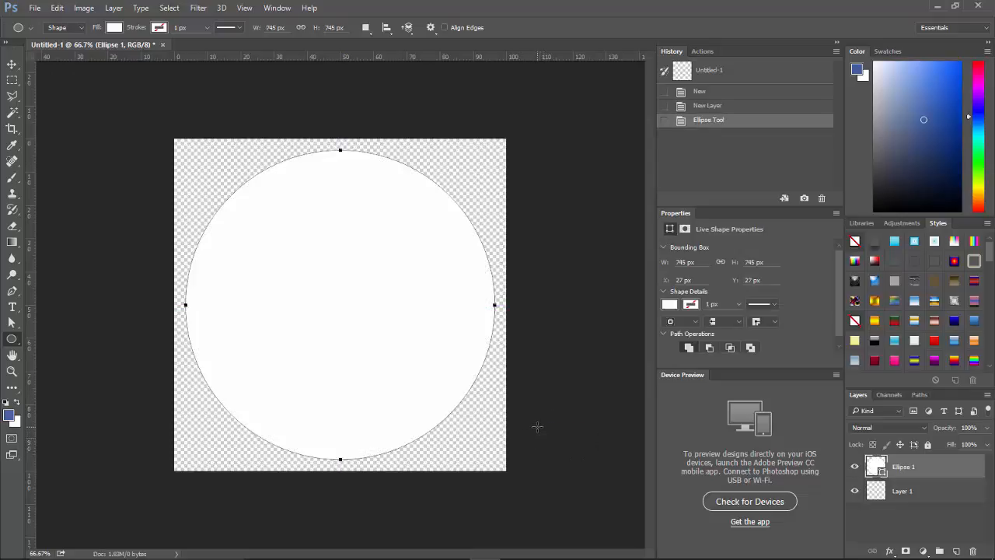
Step: Centre the circle vertically and horizontally on the canvas by aligning it to a full-canvas selection, and deselect
click(11, 65)
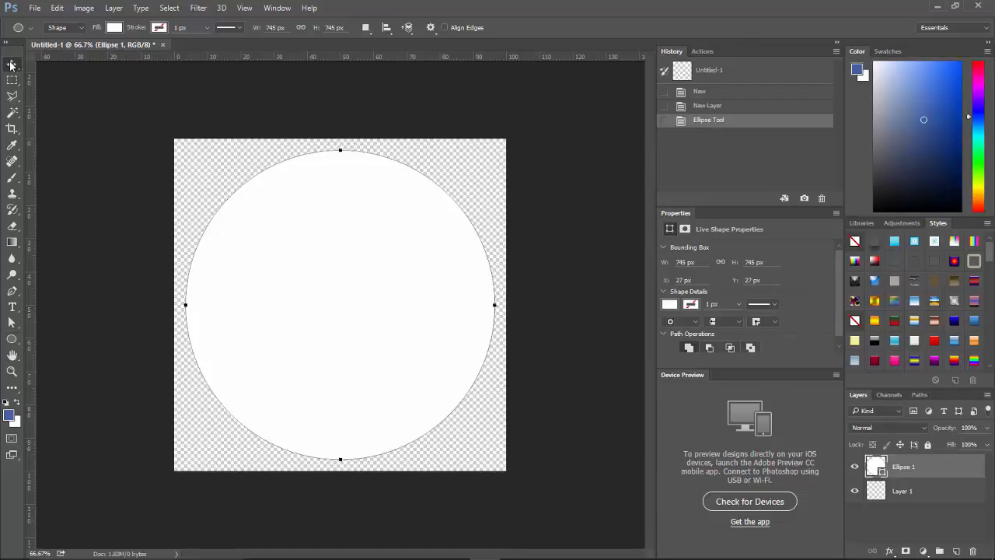
click(169, 8)
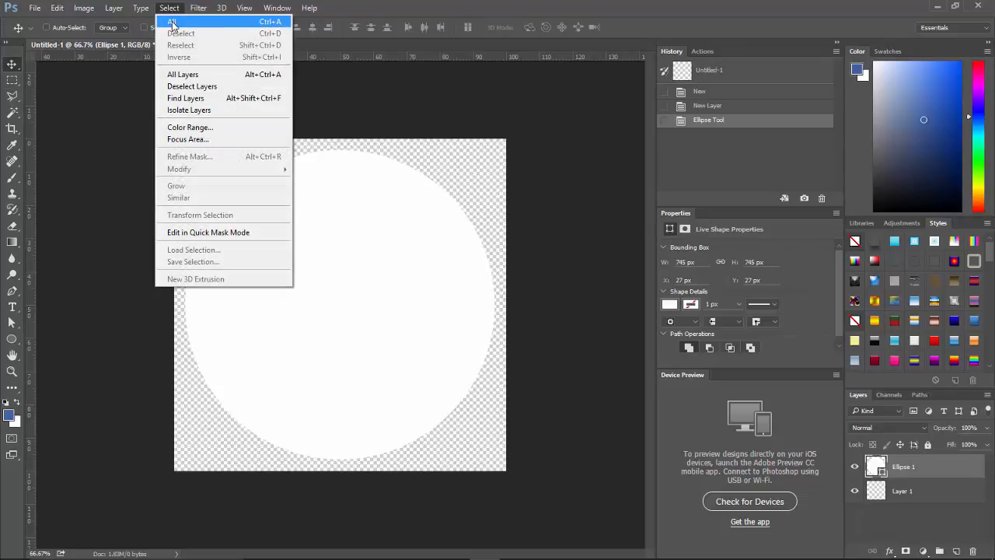
click(172, 22)
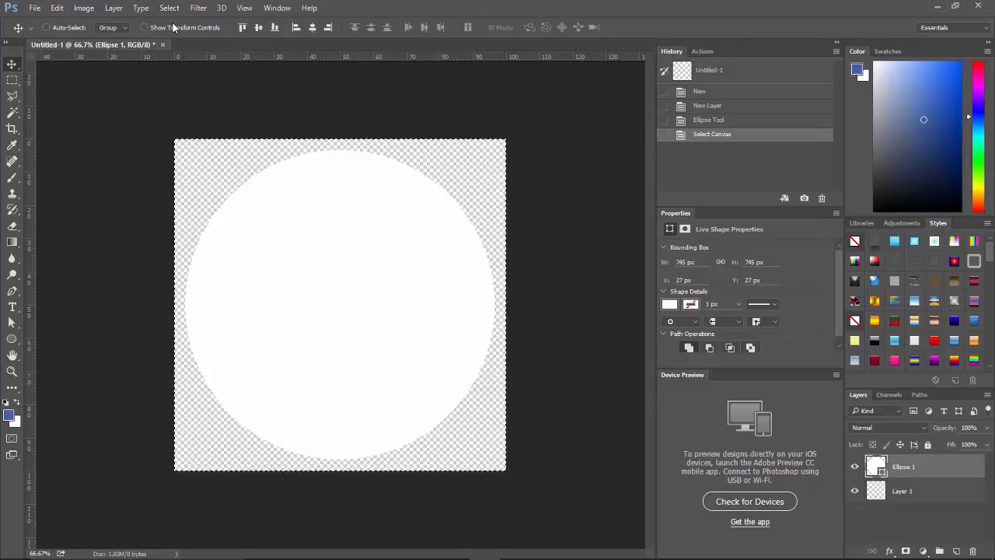
click(258, 27)
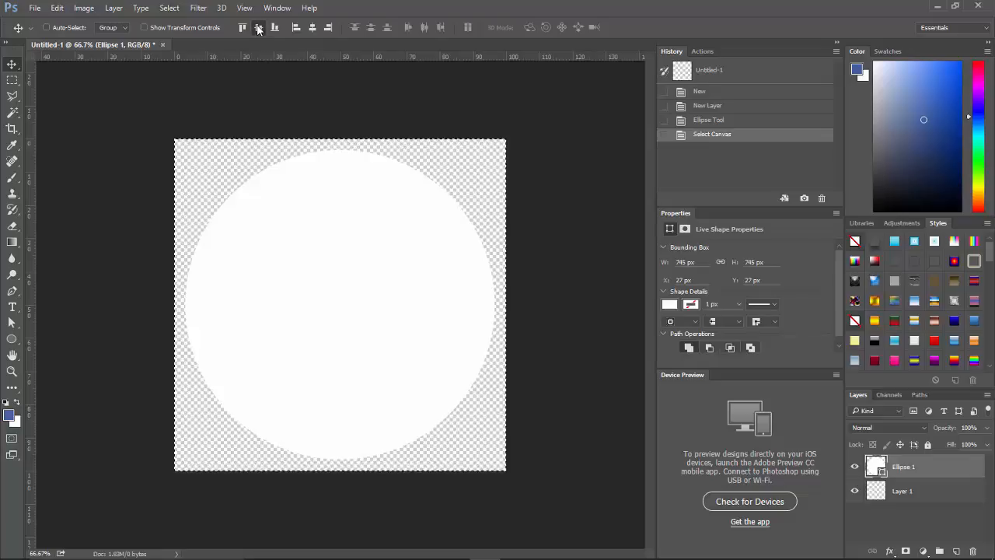
click(312, 28)
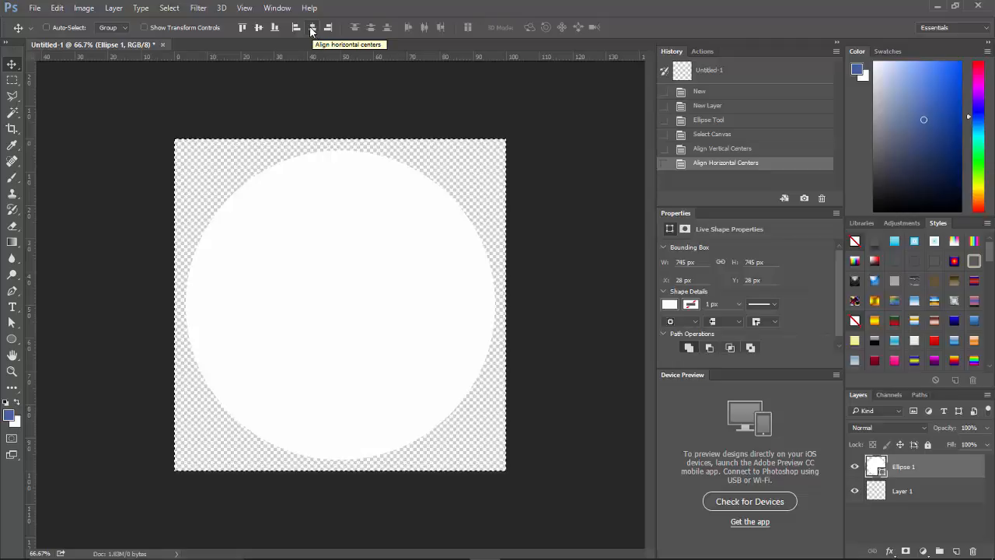
click(170, 9)
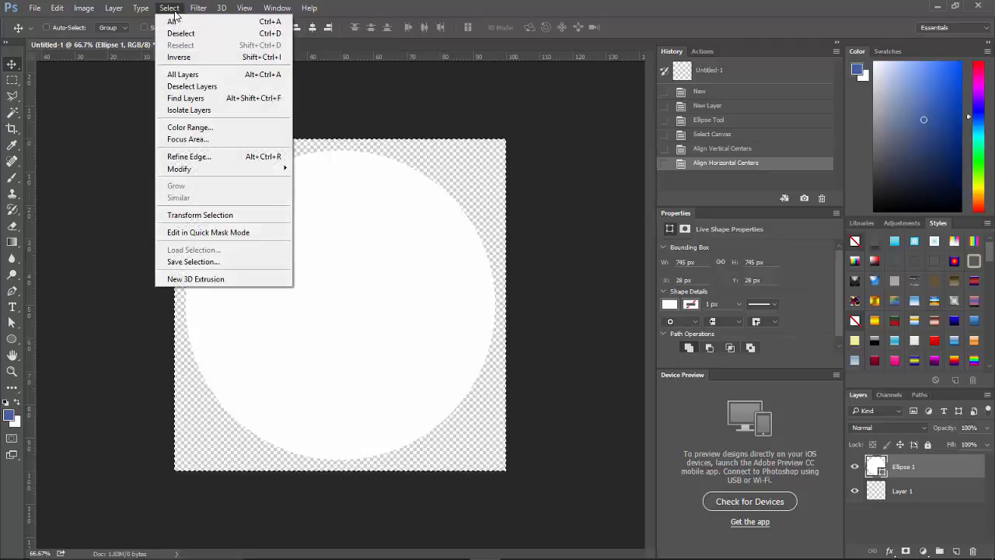
click(179, 34)
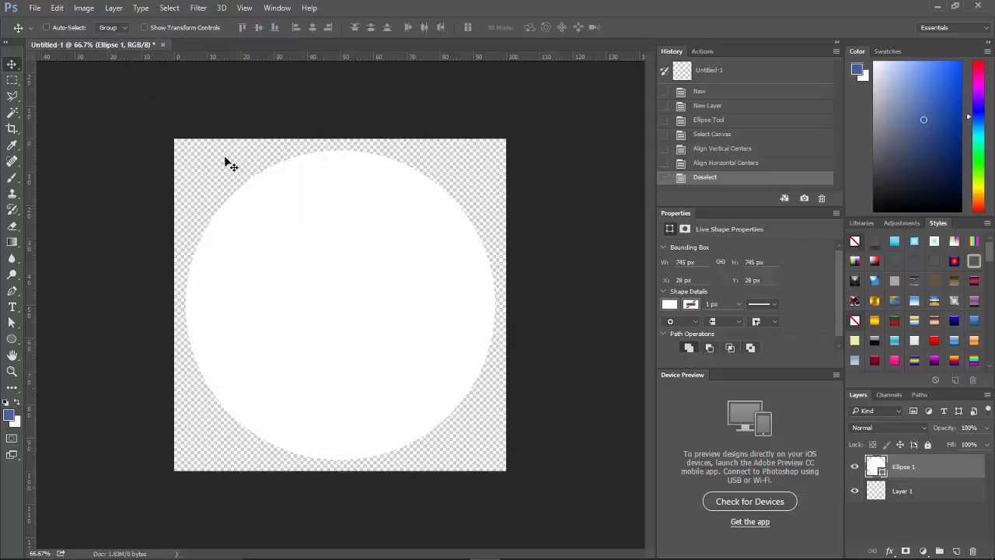
Step: Add a Gradient Overlay to the circle's layer, using a blue gradient with the light end stop colour #adb8d6
key(h)
double_click(958, 472)
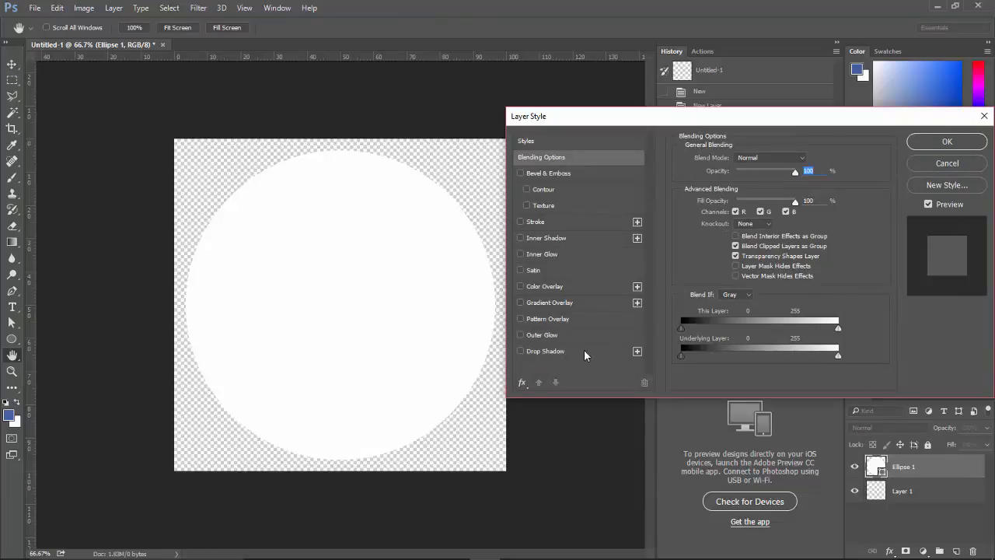
click(520, 303)
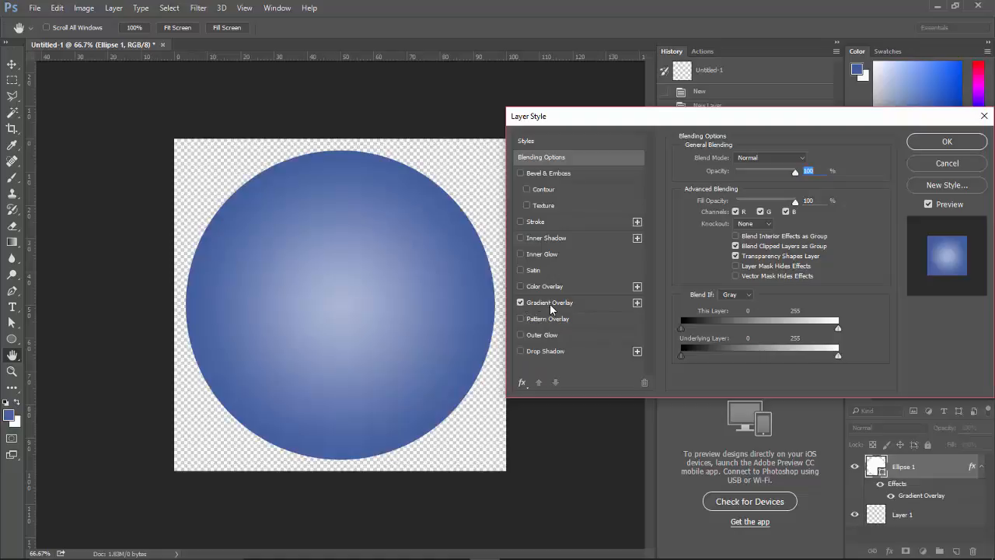
click(550, 303)
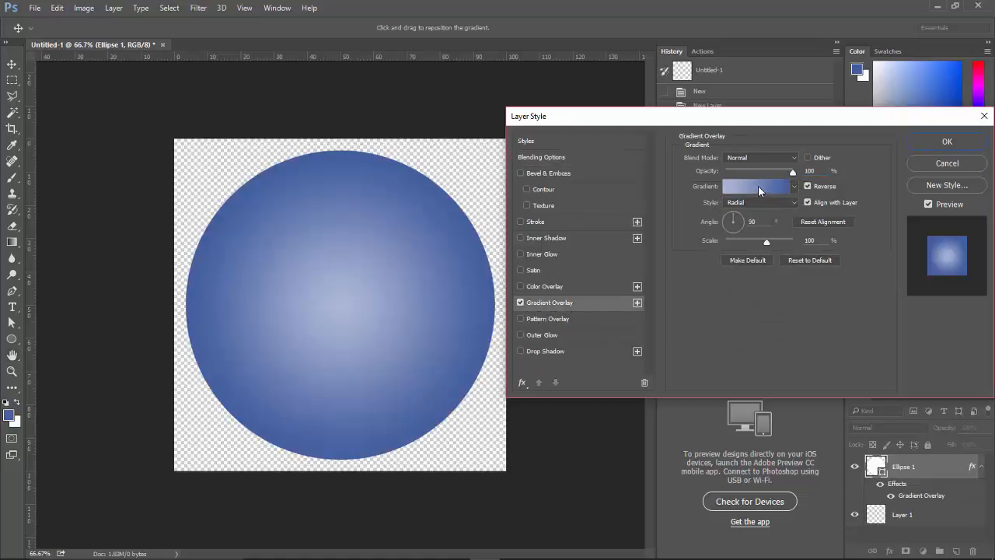
click(784, 188)
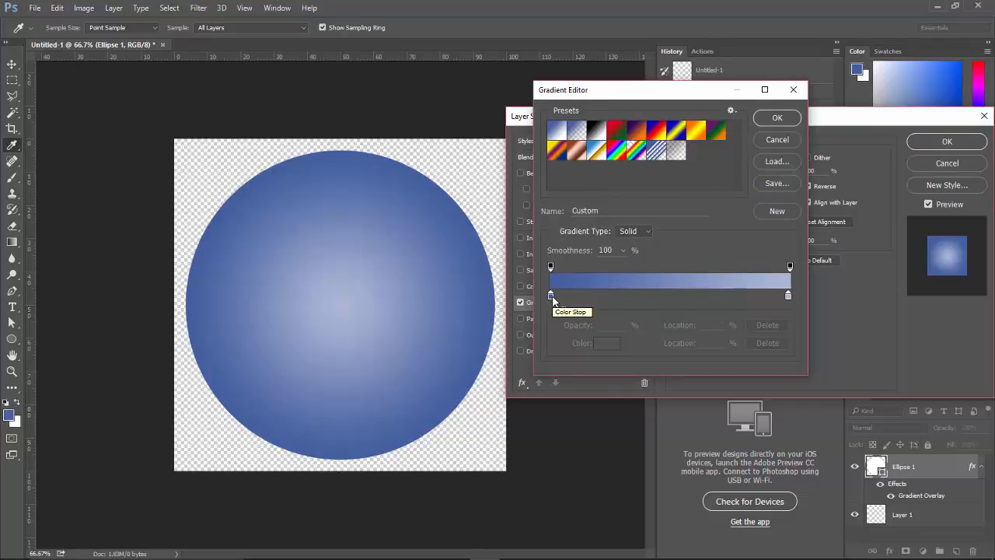
click(788, 297)
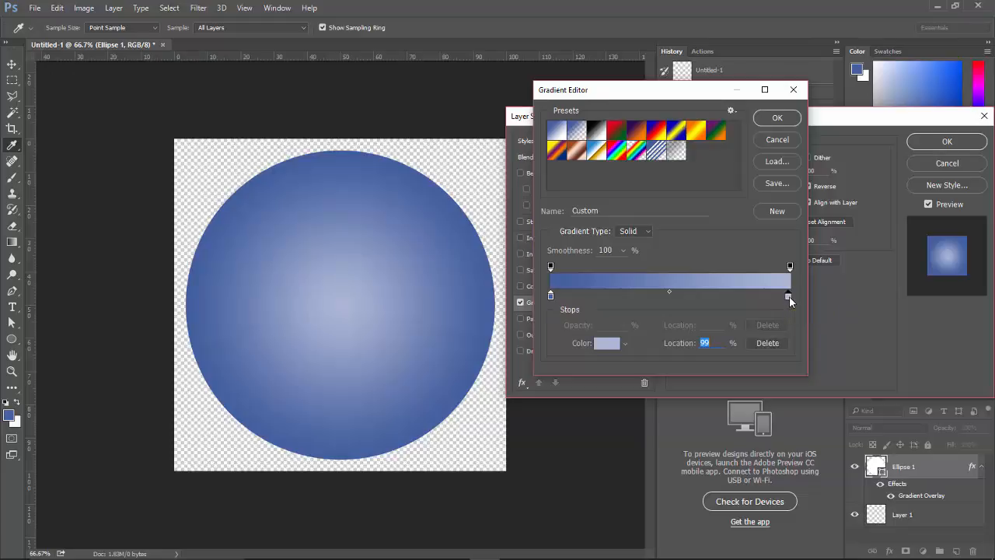
click(610, 344)
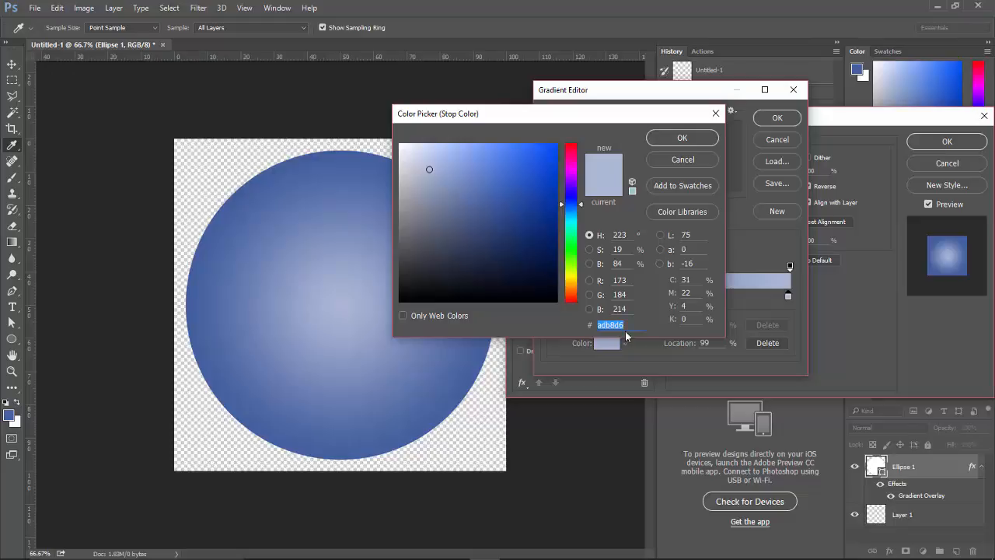
click(674, 141)
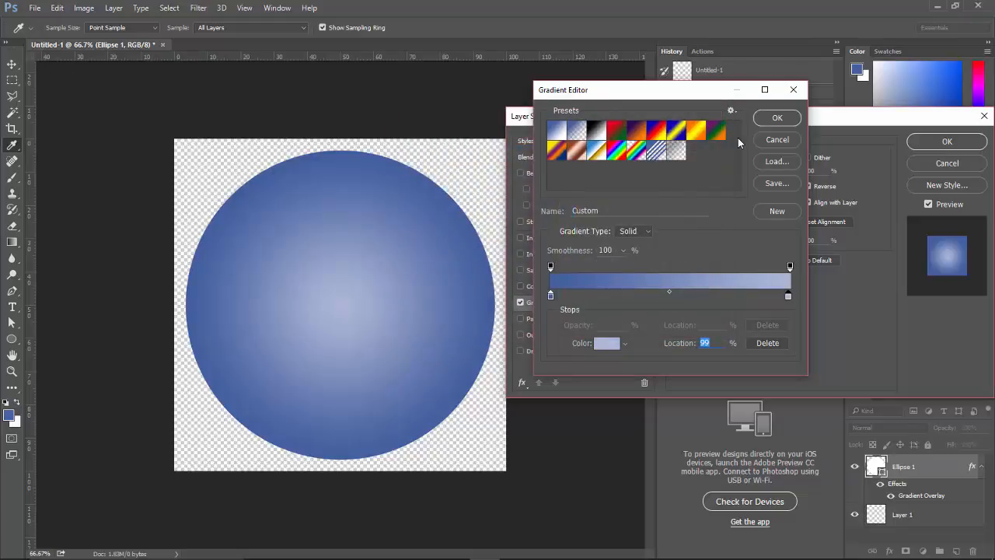
click(772, 119)
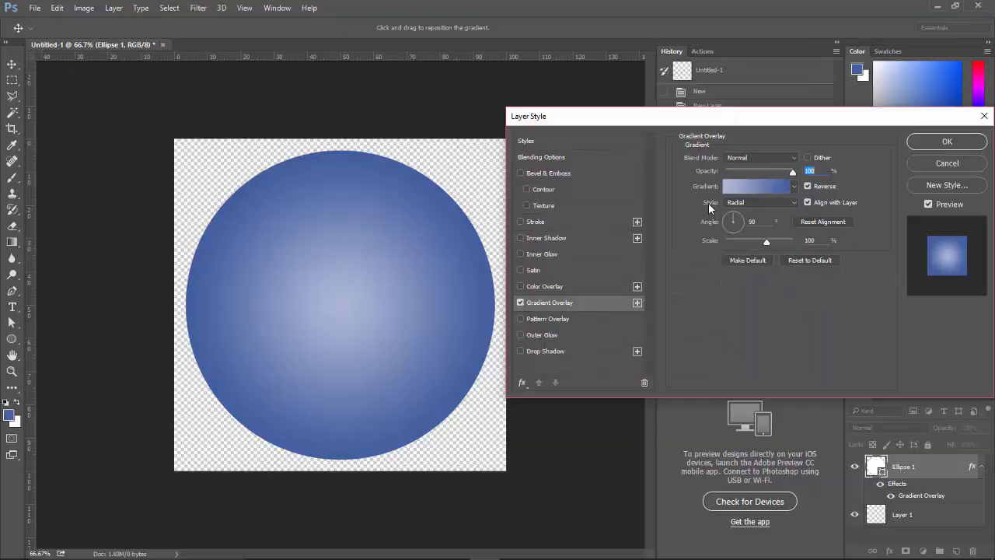
Step: Use the Radial style and a scale of 100% for the gradient overlay
click(794, 203)
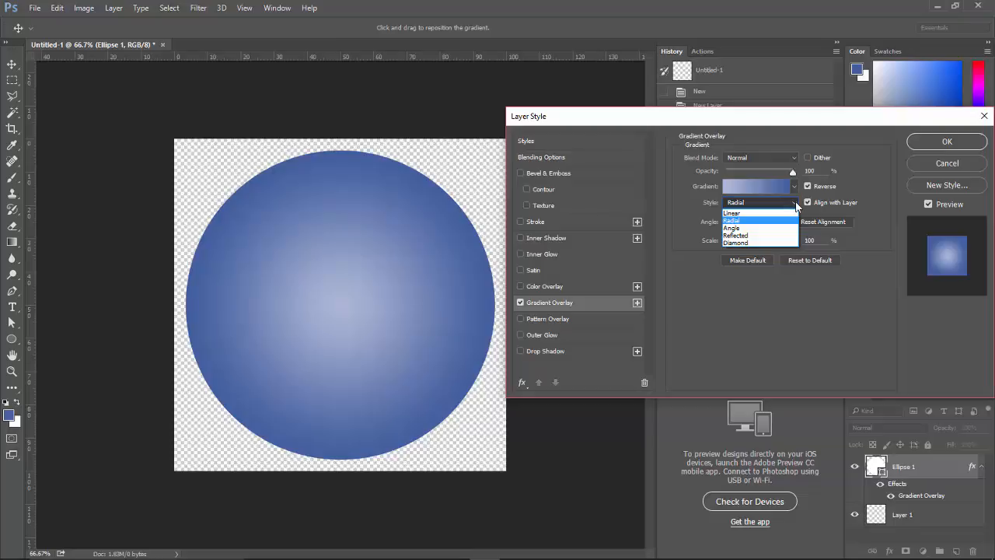
click(797, 206)
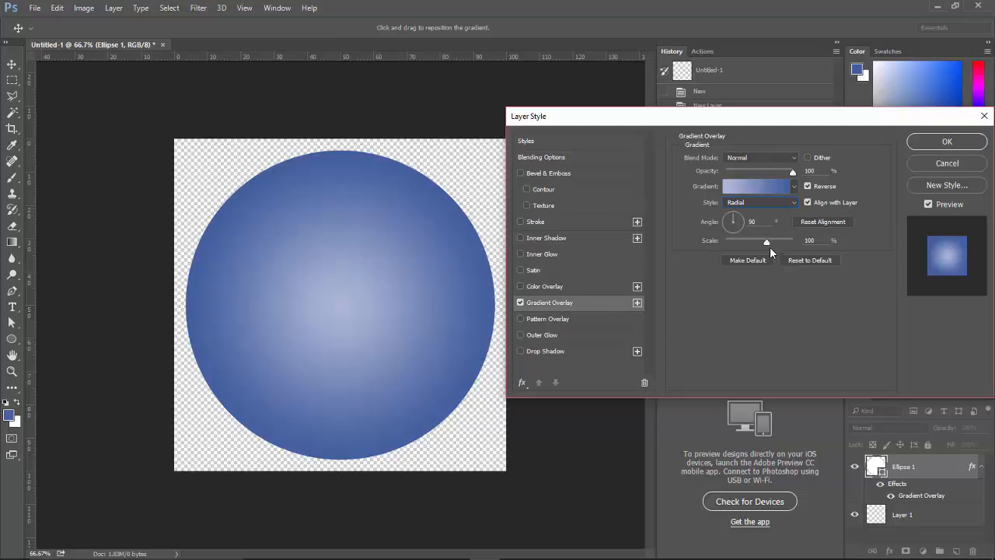
mouse_move(768, 239)
mouse_down()
mouse_move(779, 243)
mouse_move(730, 243)
mouse_move(762, 245)
mouse_up()
text(100)
Step: Add a black Inner Glow, a black Outer Glow and a smooth Inner Bevel to the circle, applying the layer style
click(520, 254)
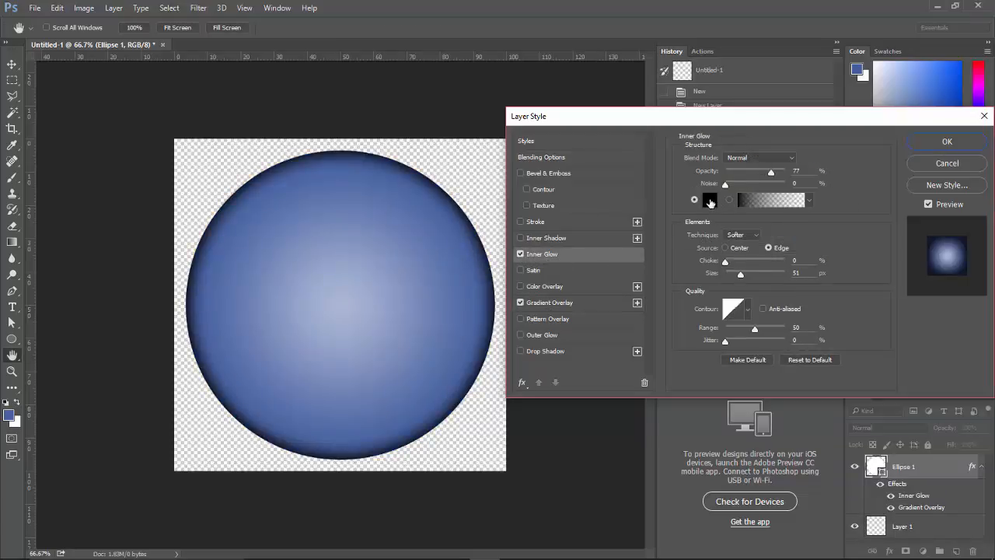
click(520, 335)
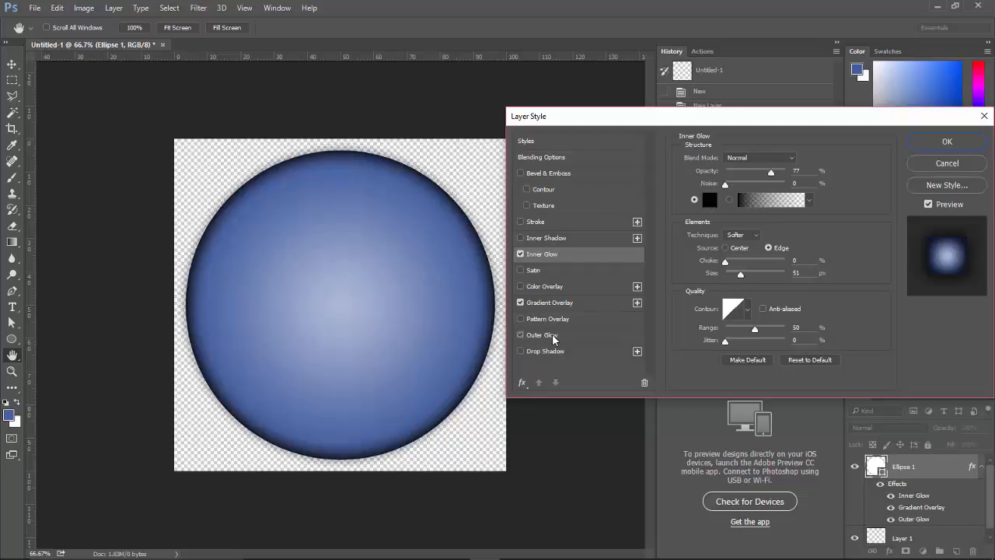
click(552, 334)
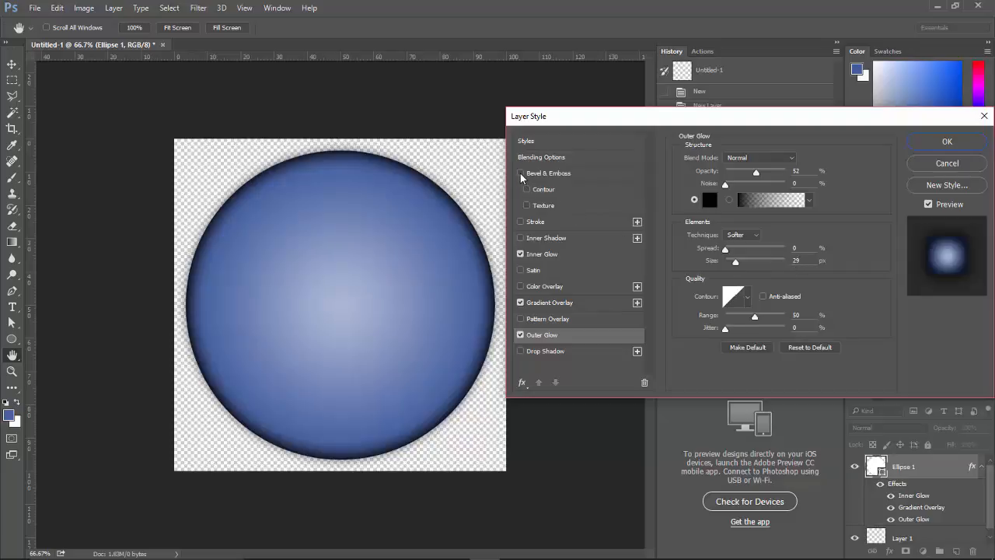
click(561, 175)
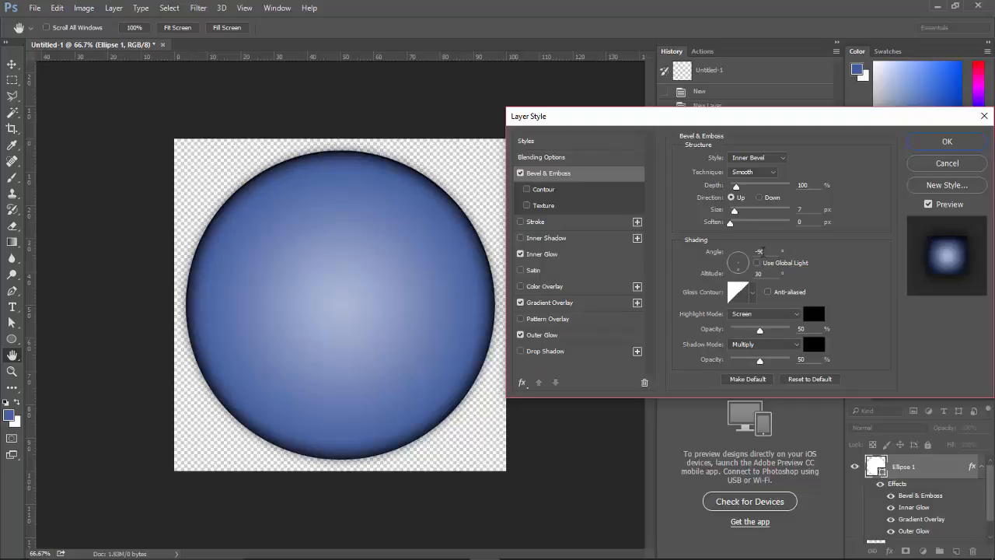
click(925, 143)
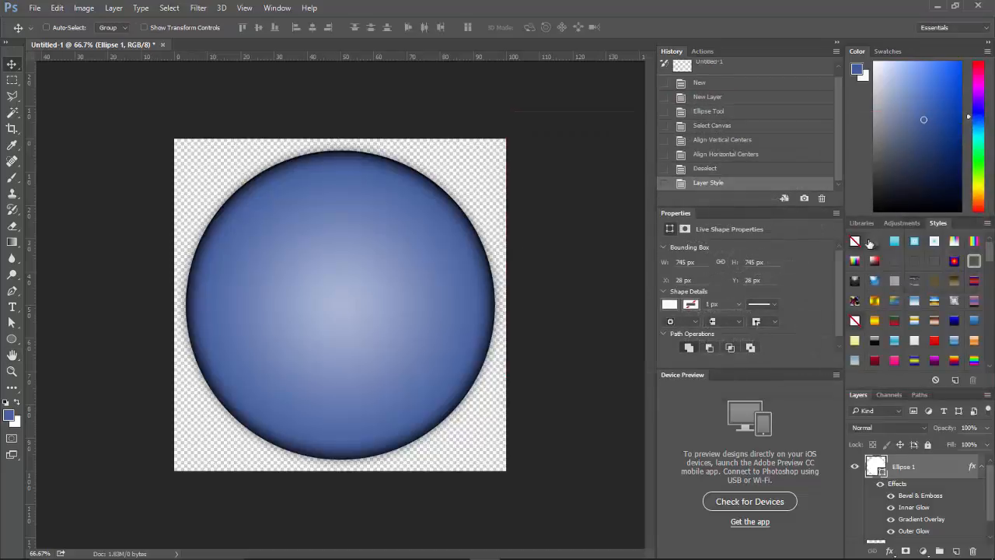
Step: Add a new layer and draw a flat white ellipse about 483 × 134 px across the upper part of the blue circle
click(956, 552)
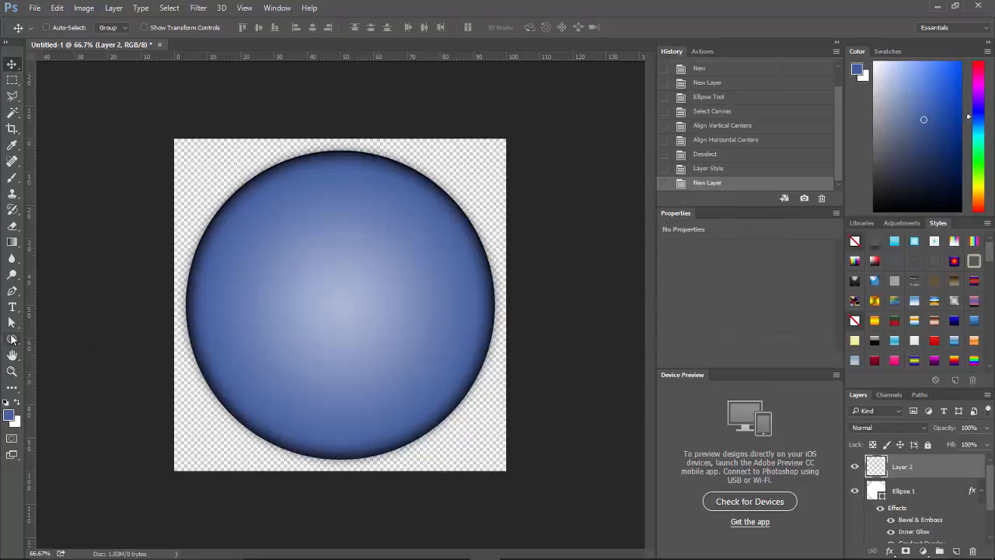
click(12, 339)
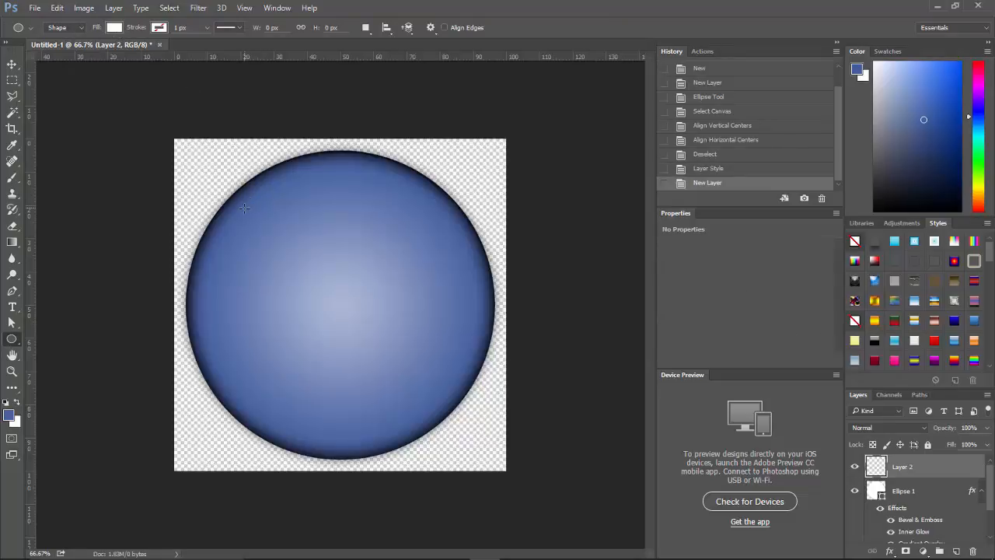
drag(244, 208, 441, 265)
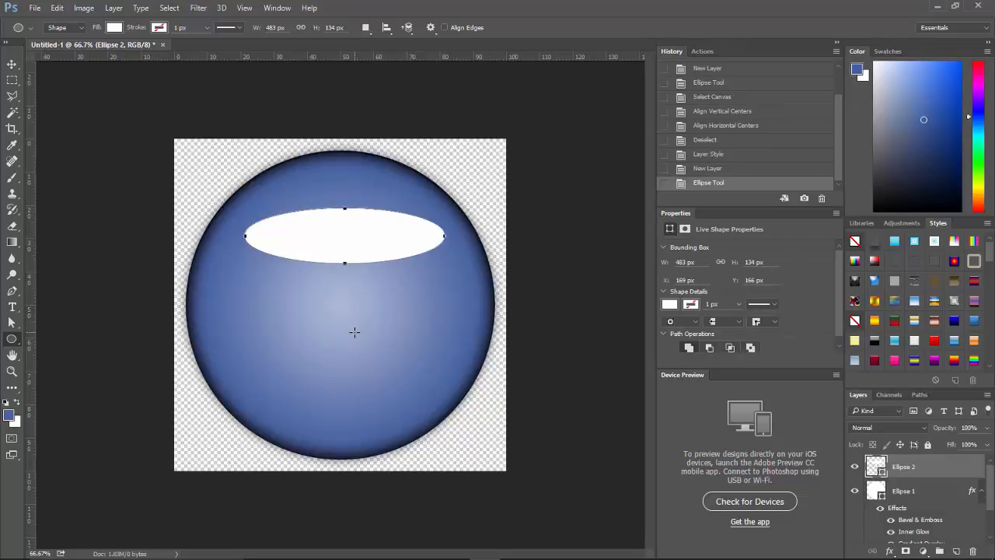
Step: Centre the white ellipse horizontally near the top of the blue circle and enlarge it to about 619 × 442 px
click(12, 64)
drag(338, 309, 334, 283)
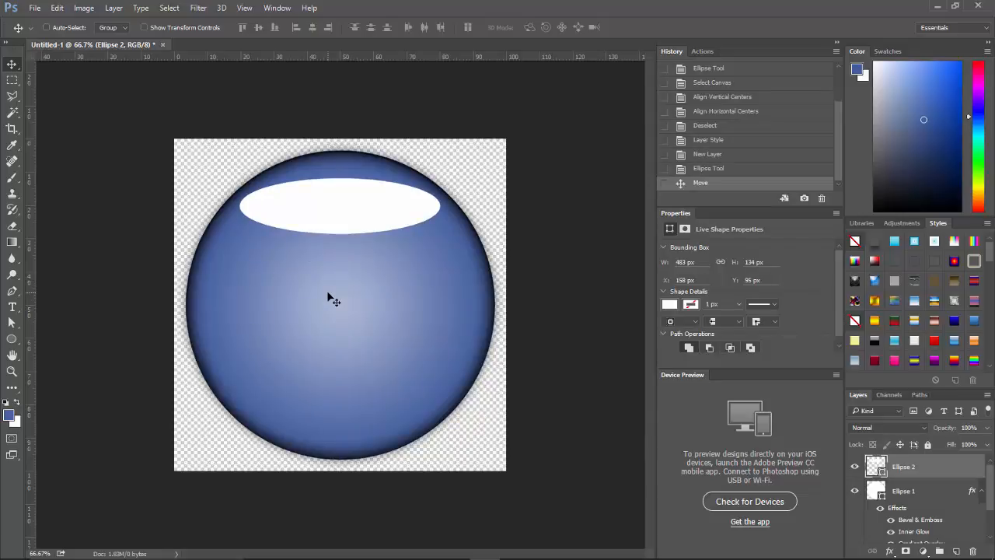
key(ctrl+t)
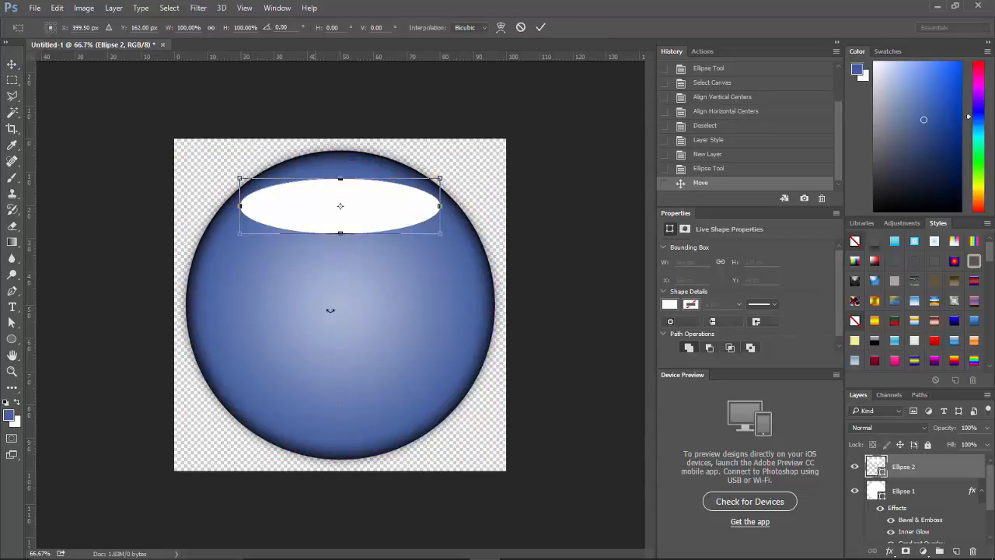
drag(340, 178, 340, 166)
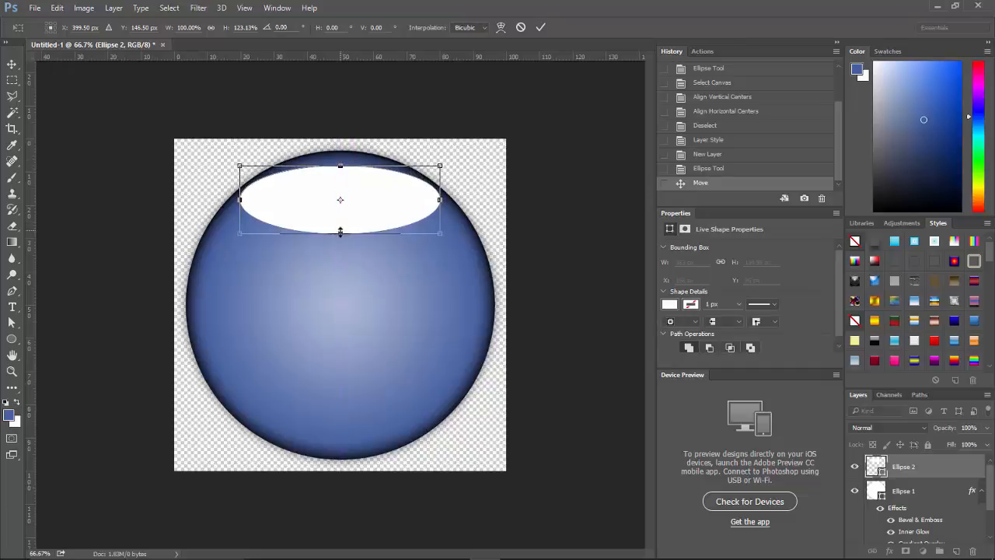
drag(340, 232, 333, 348)
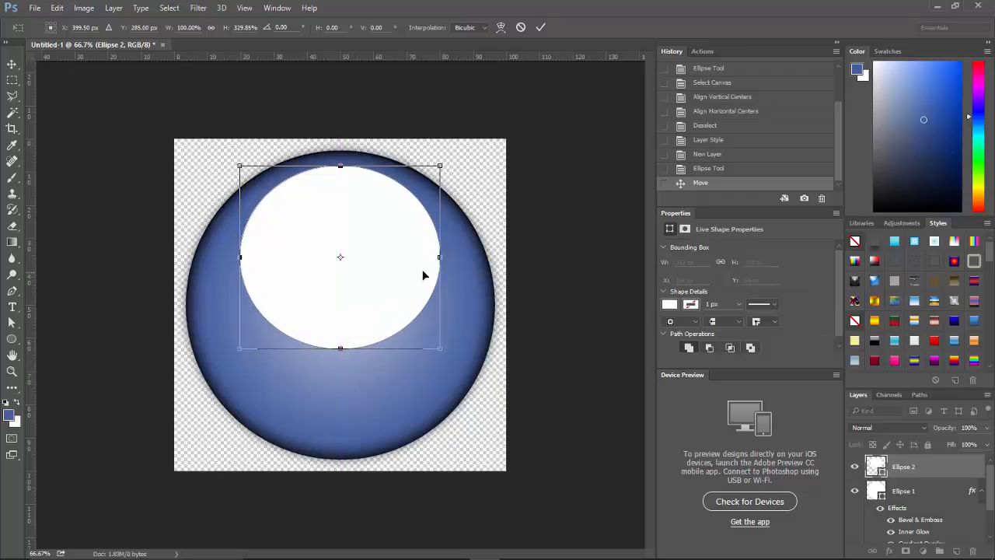
drag(439, 258, 467, 264)
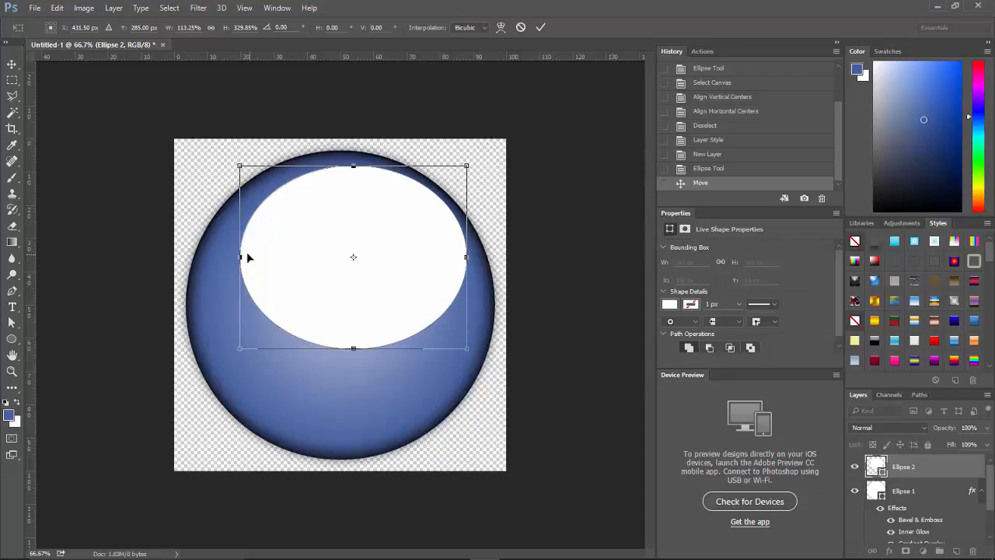
drag(240, 258, 211, 255)
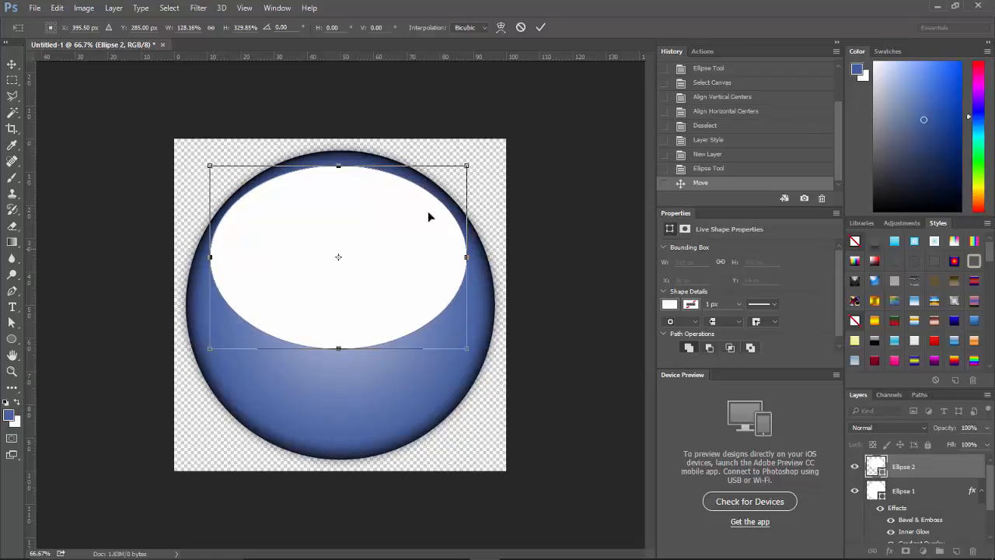
click(540, 27)
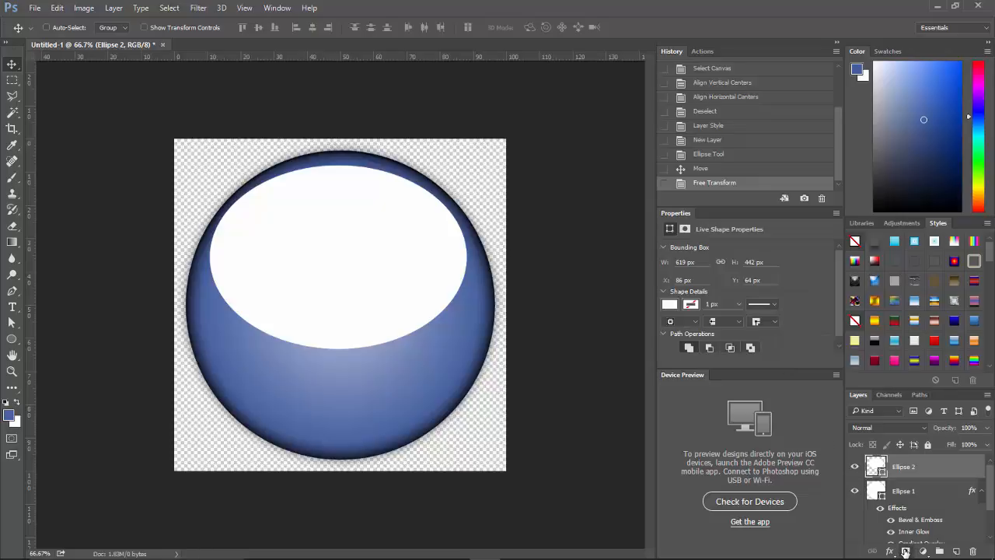
Step: Add a layer mask to the white ellipse and fade it downward with a reversed black-to-white linear gradient ending above the circle's centre
click(906, 551)
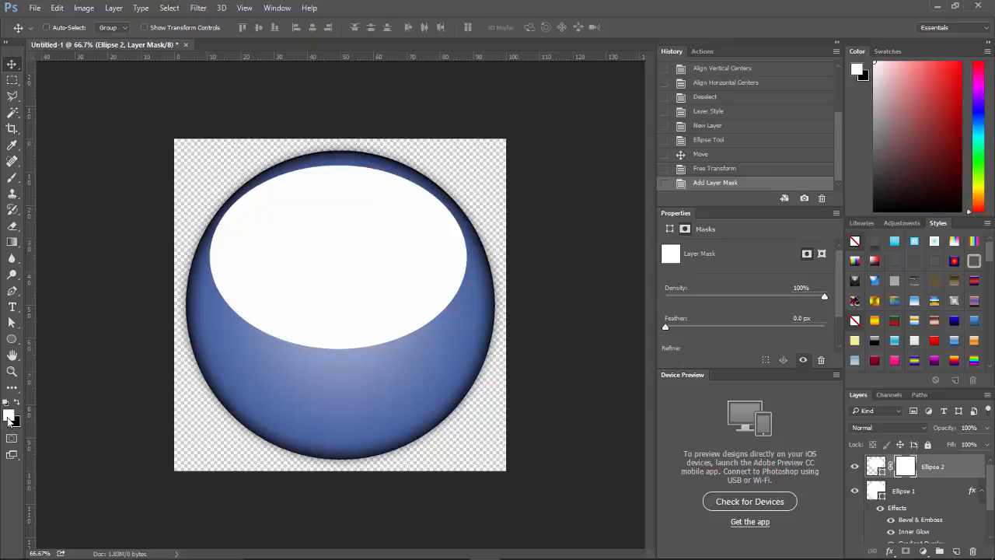
click(12, 243)
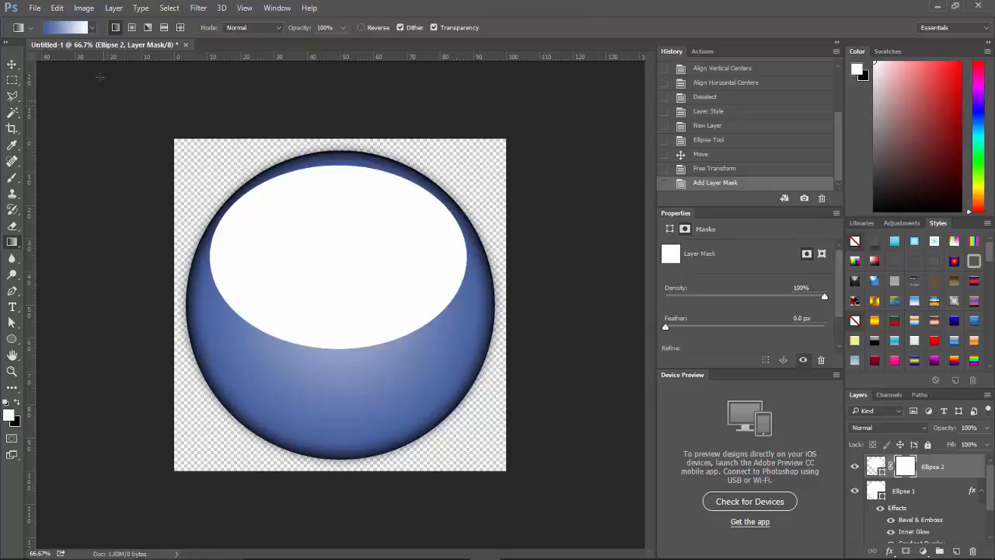
click(93, 28)
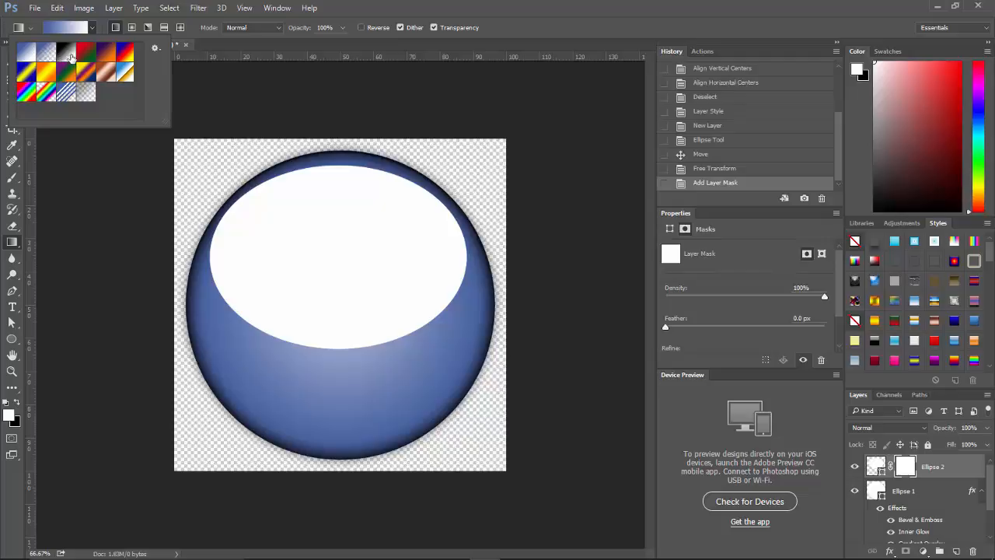
click(66, 54)
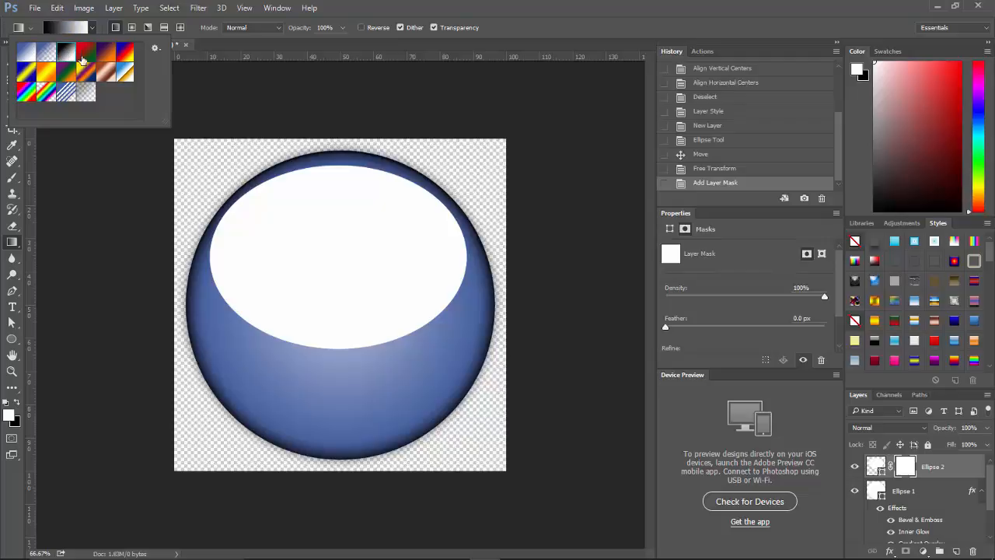
click(360, 27)
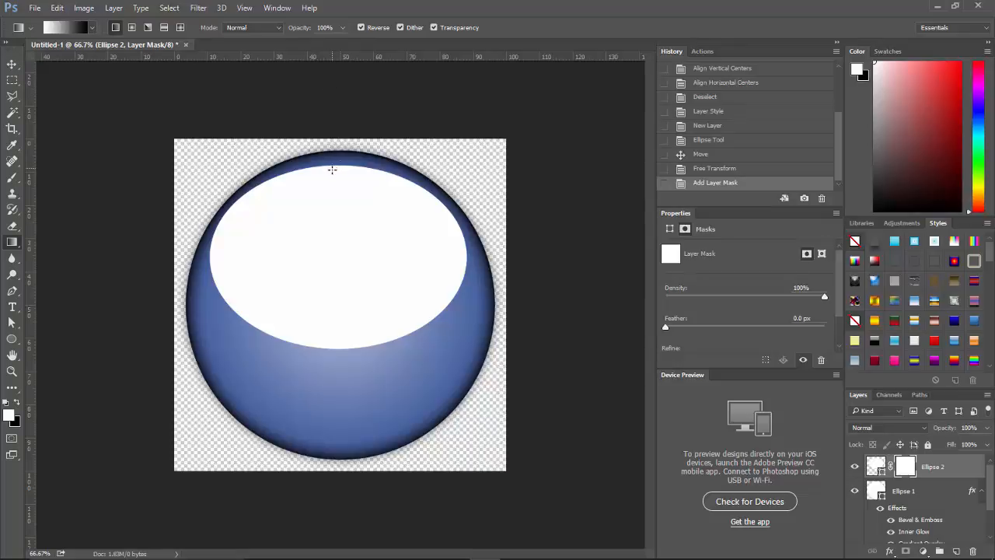
drag(332, 170, 340, 351)
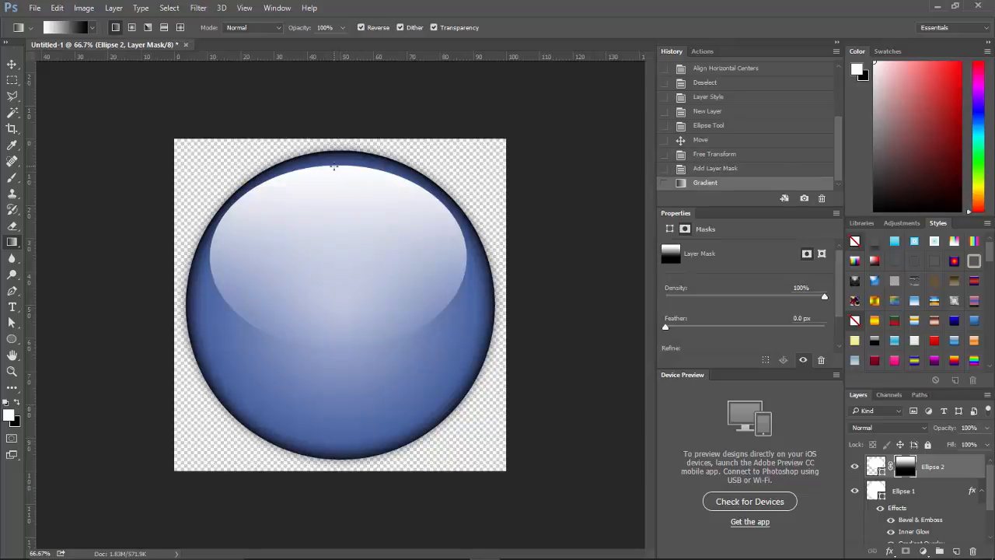
drag(334, 166, 315, 265)
drag(315, 288, 315, 288)
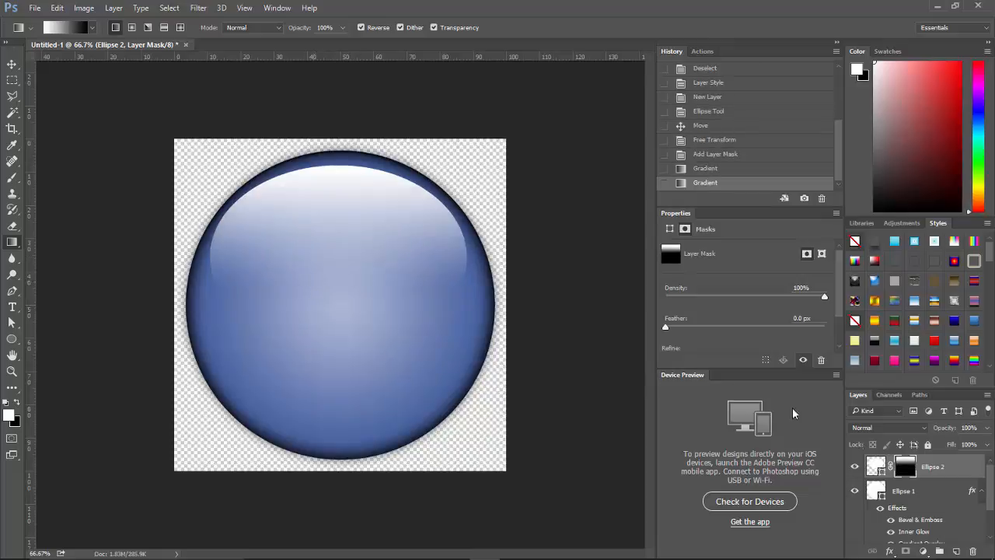
Step: Lower the opacity of the white highlight ellipse's layer to 40%
click(988, 428)
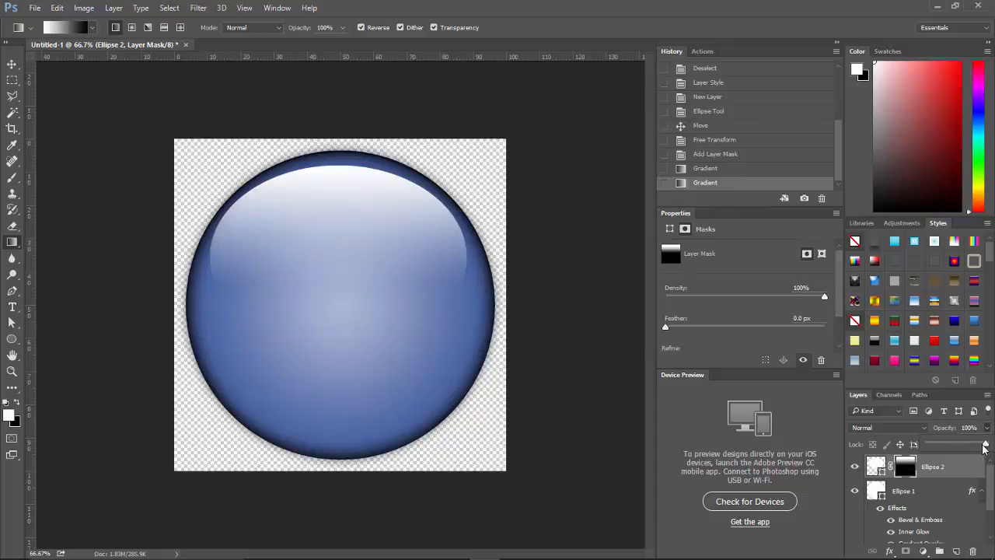
drag(985, 448, 952, 454)
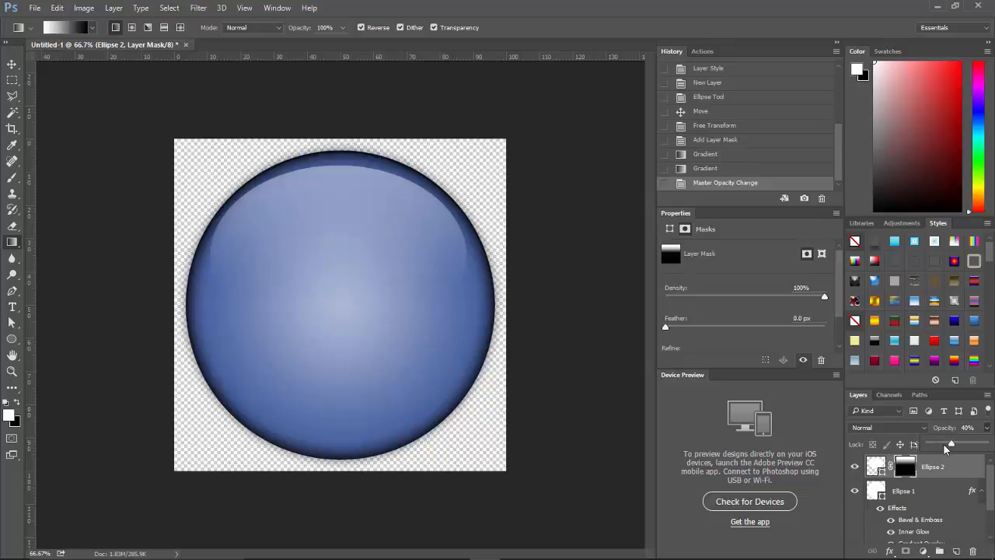
click(988, 428)
Step: Add a new layer and enter a blue letter "f" in Myriad Pro Bold, 72 pt, near the middle of the button
click(957, 550)
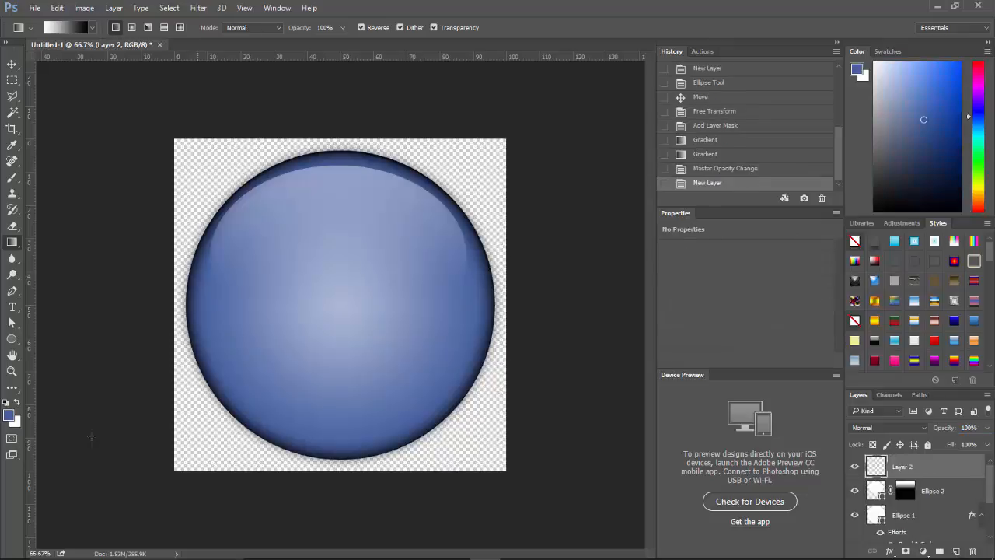
click(12, 308)
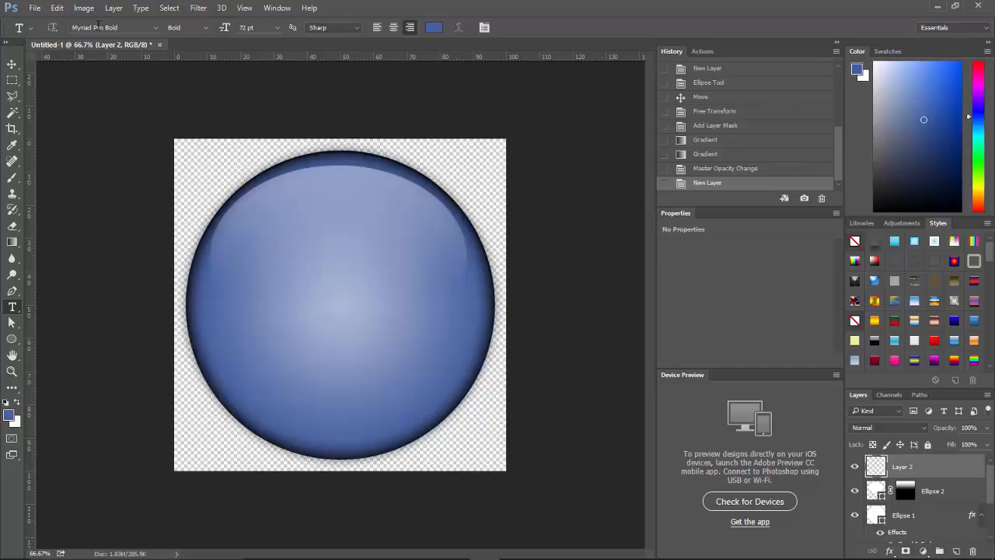
click(336, 290)
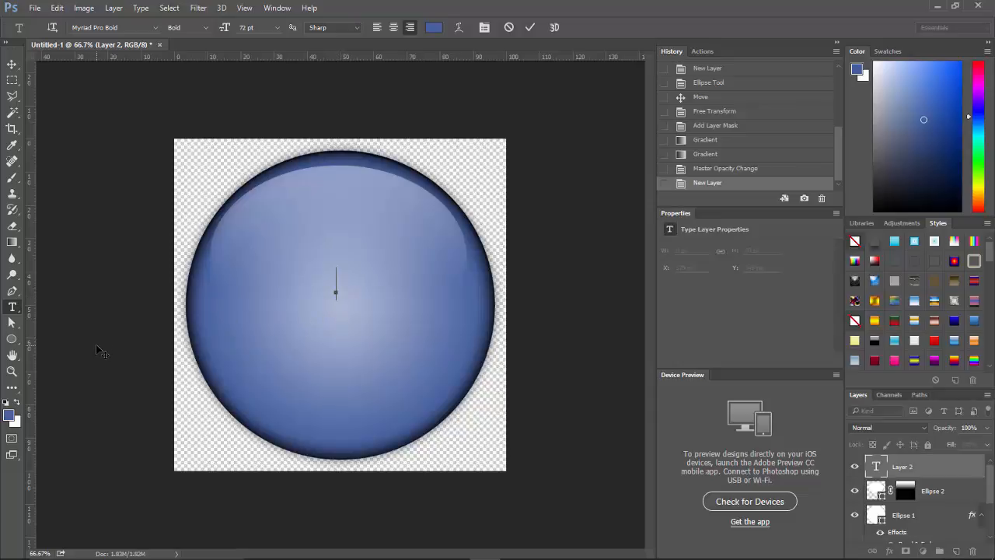
text(f)
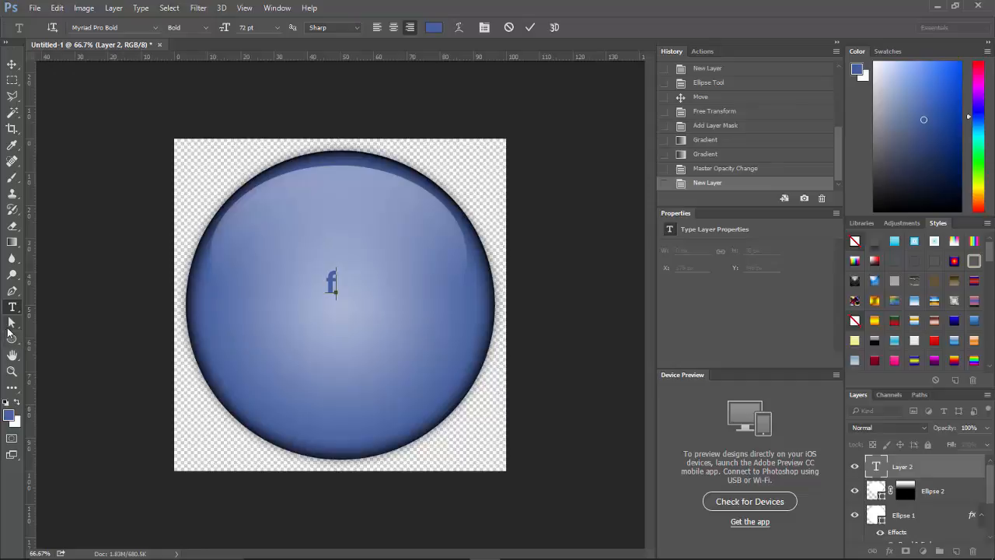
click(12, 324)
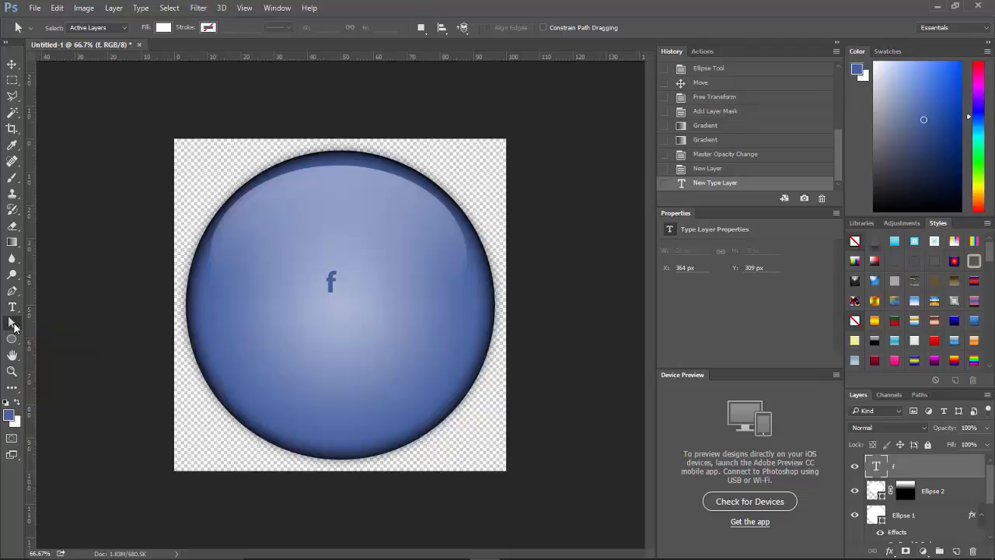
Step: Scale the letter "f" proportionally to about 884% and centre it on the blue button
key(ctrl+t)
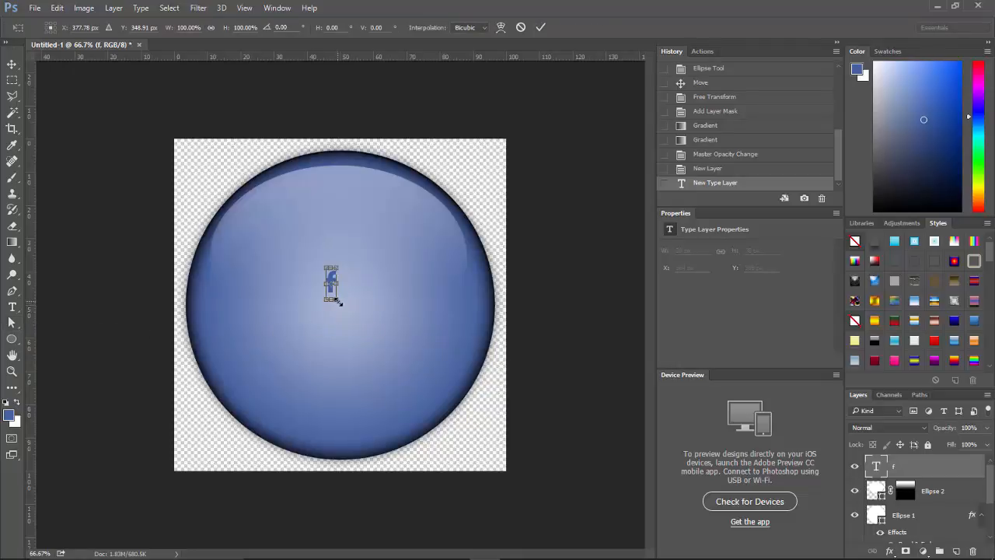
drag(337, 301, 477, 395)
drag(317, 382, 319, 395)
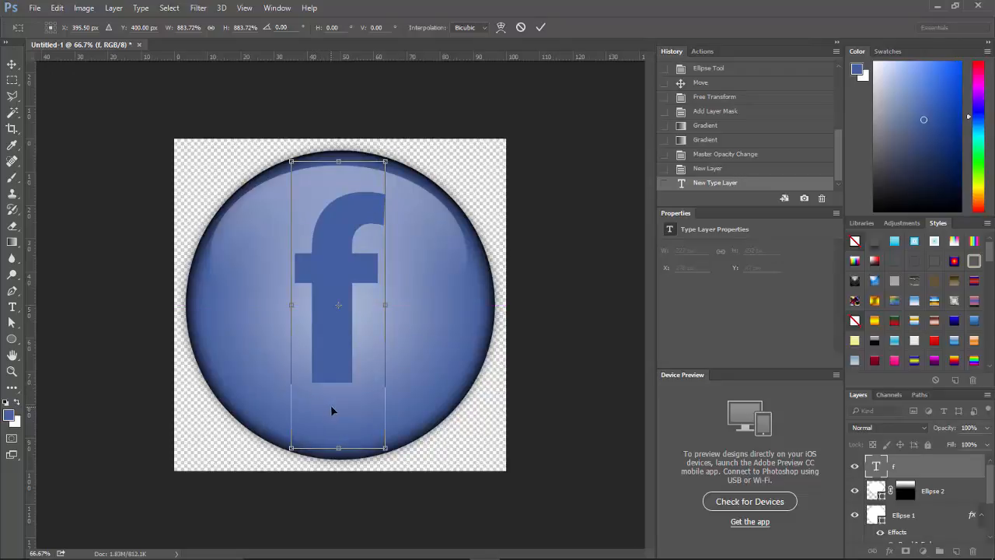
click(542, 28)
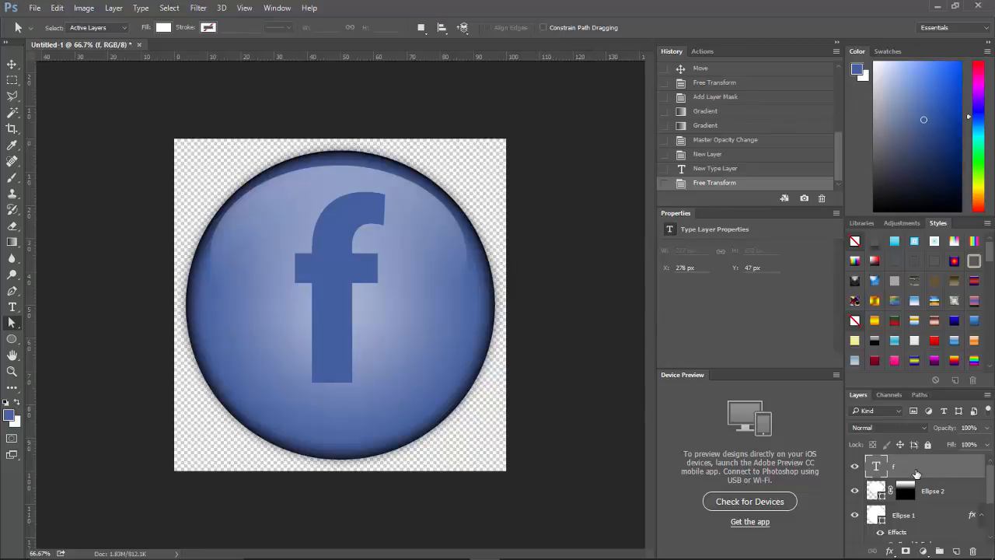
Step: Rasterize the "f" layer and outline it with a 5 px outside stroke in near-white #fbfbfc
right_click(916, 473)
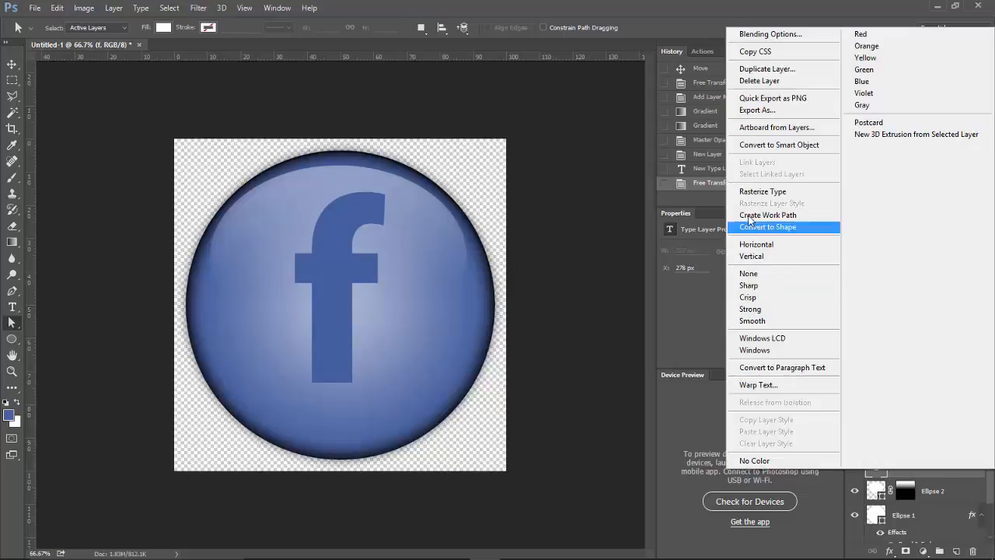
click(759, 192)
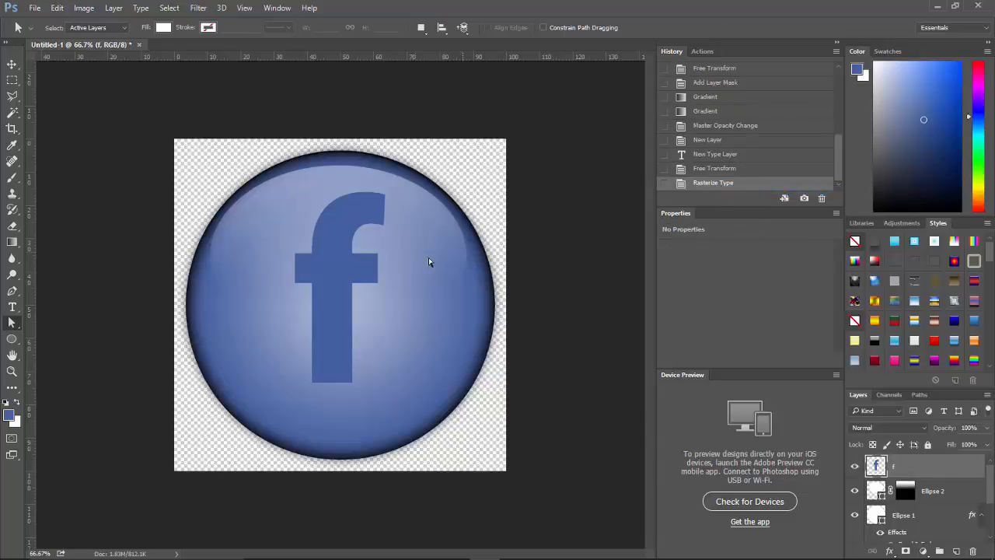
click(892, 552)
click(871, 432)
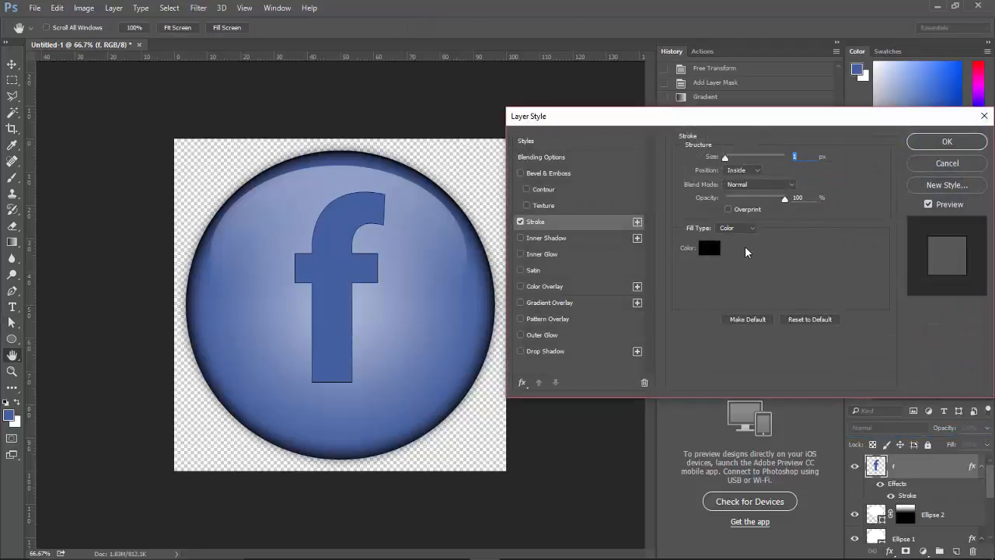
click(707, 248)
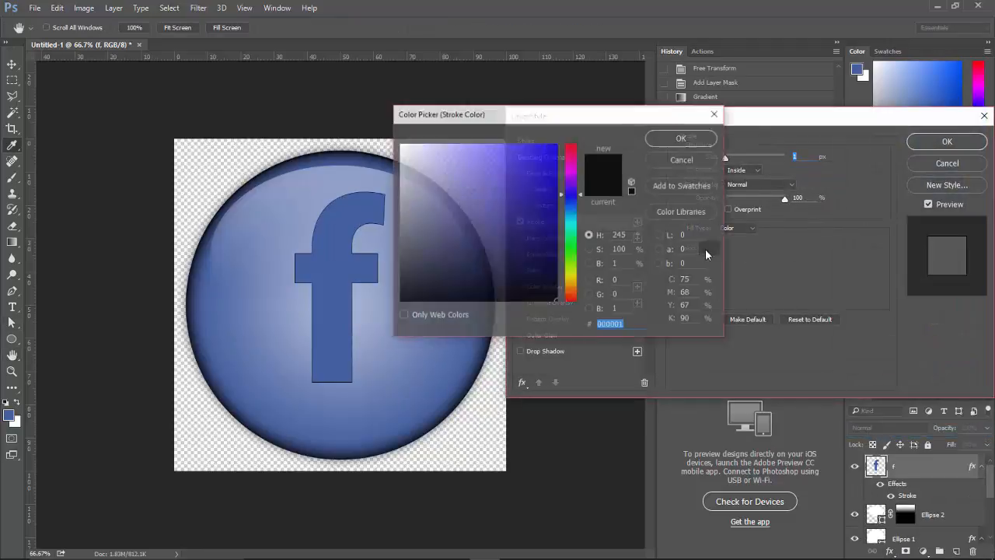
click(400, 146)
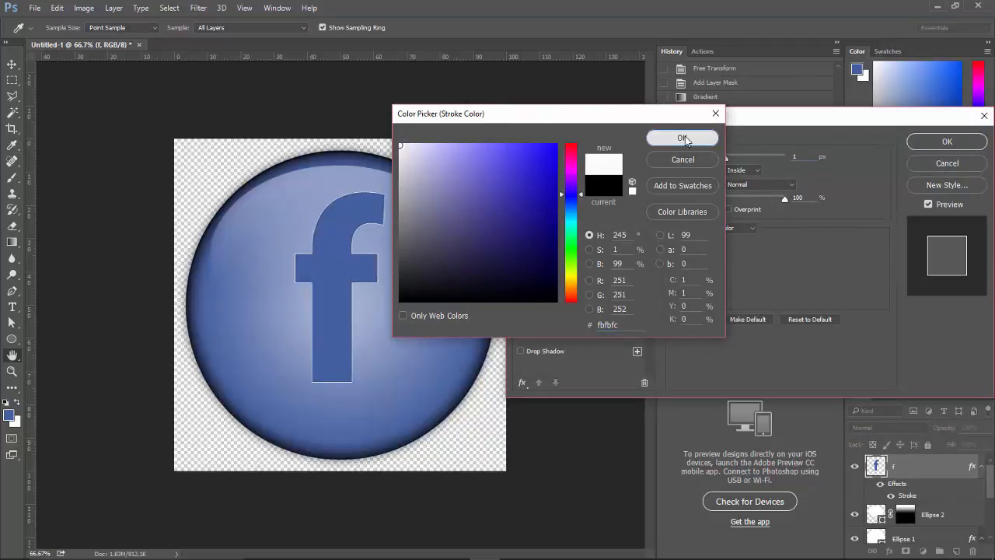
click(689, 139)
click(758, 170)
click(746, 181)
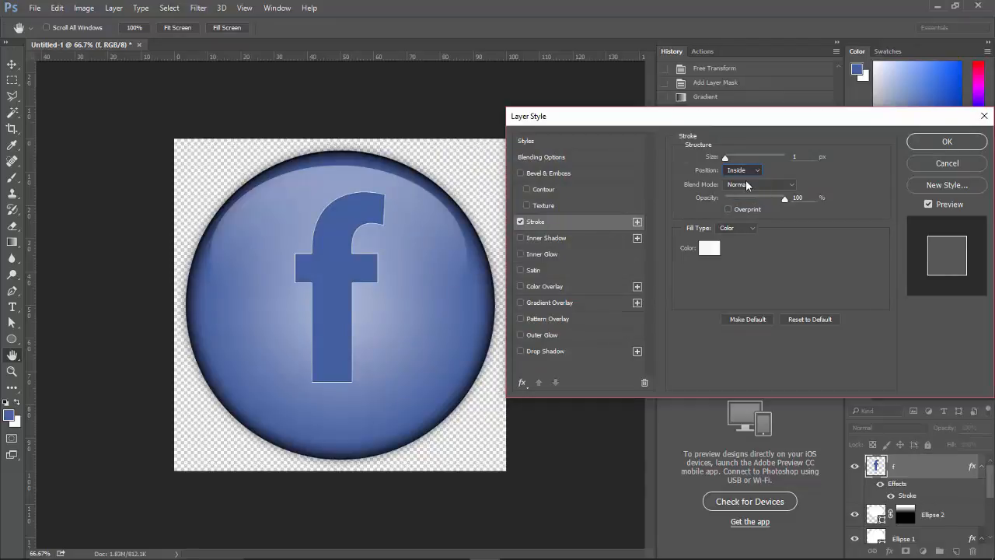
drag(728, 161, 729, 162)
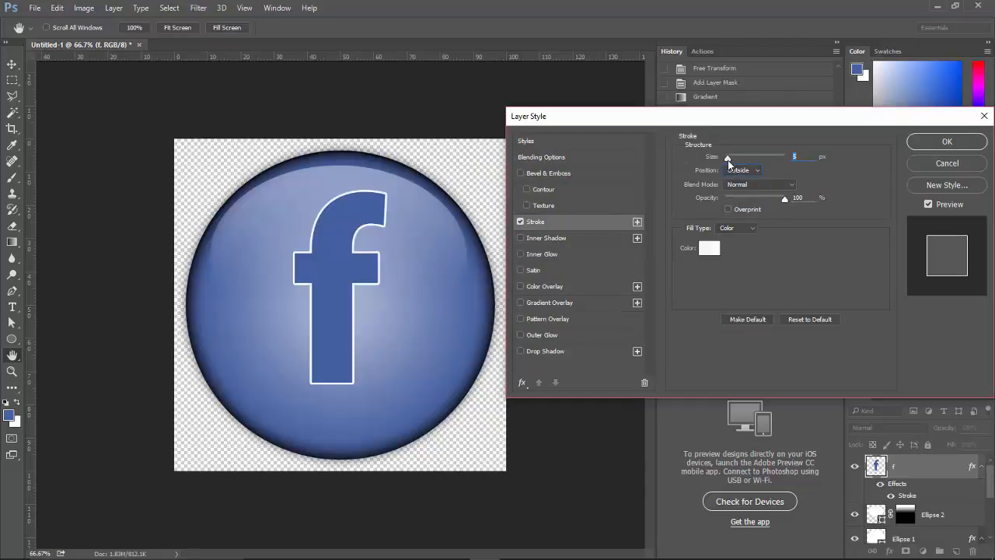
click(932, 143)
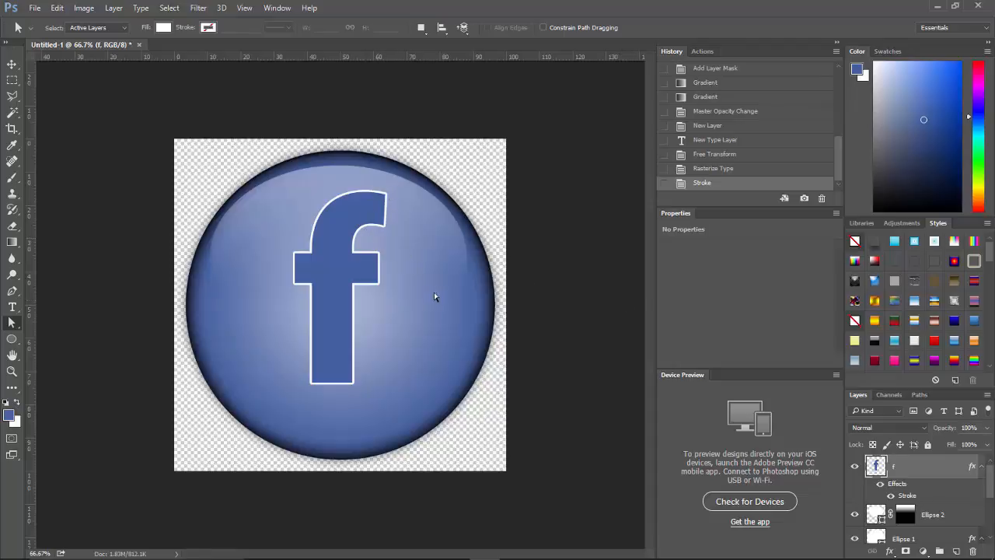
Step: Cut off the tip of the "f" hook along a vertical guide aligned with the crossbar's end, using a polygonal selection, and hide the guides
drag(32, 237, 377, 283)
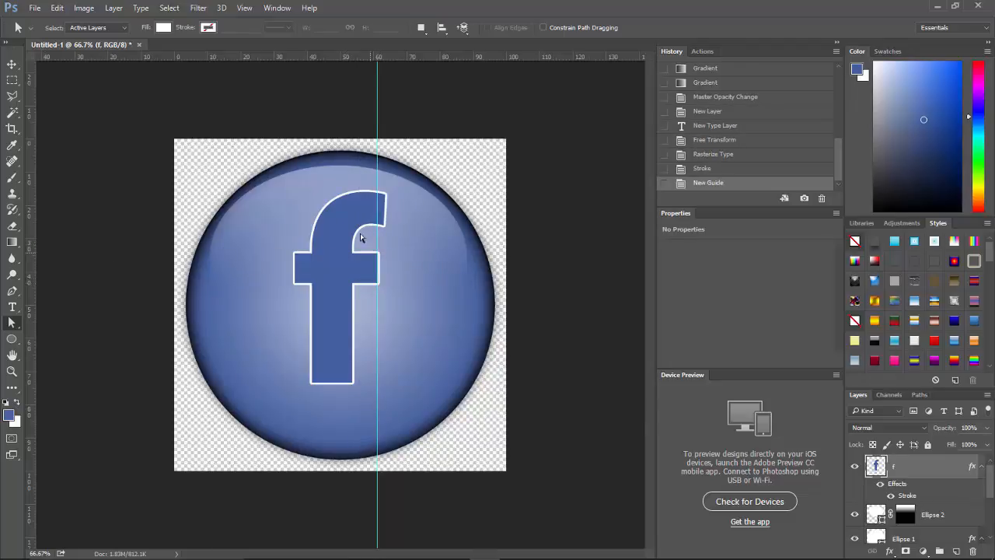
drag(345, 54, 358, 230)
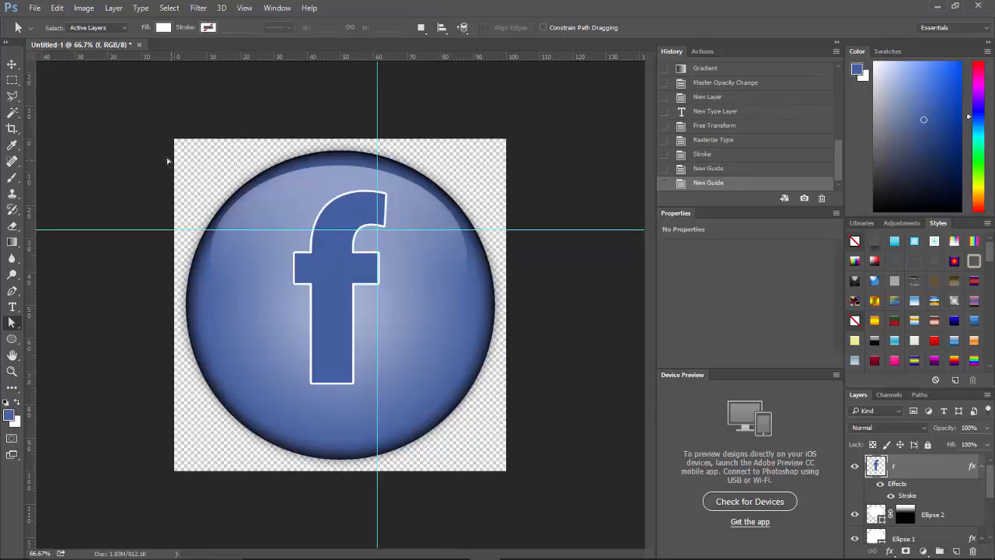
click(14, 97)
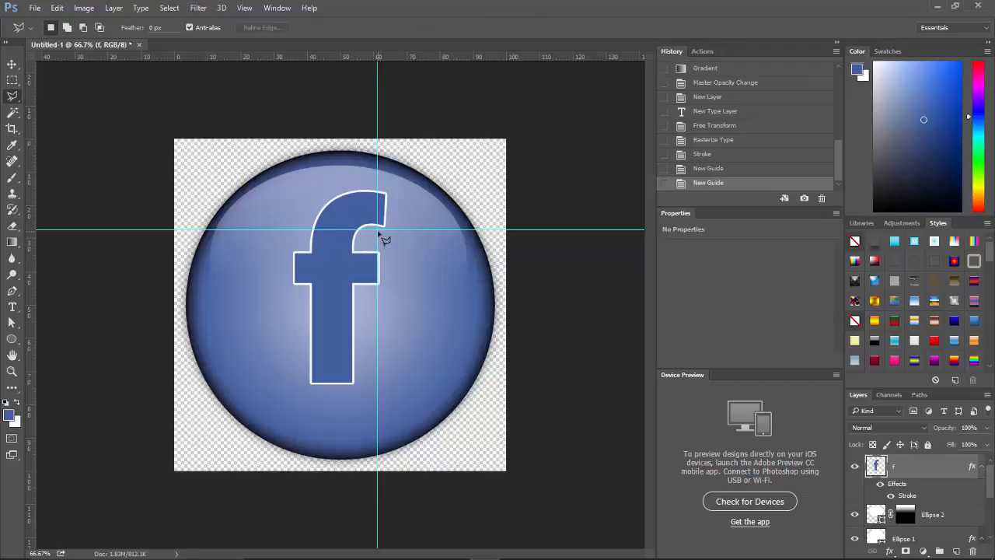
click(376, 182)
click(421, 187)
click(415, 246)
double_click(378, 232)
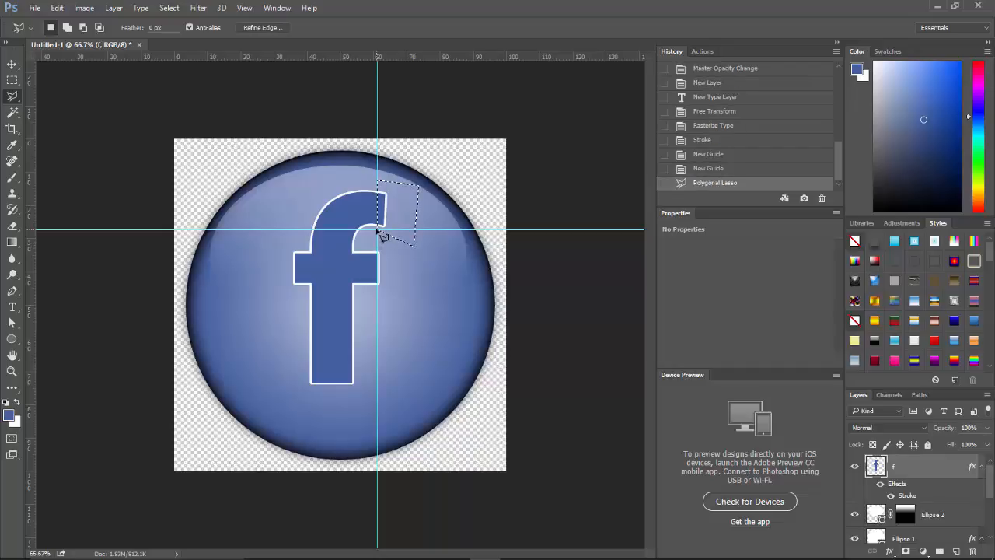
key(Delete)
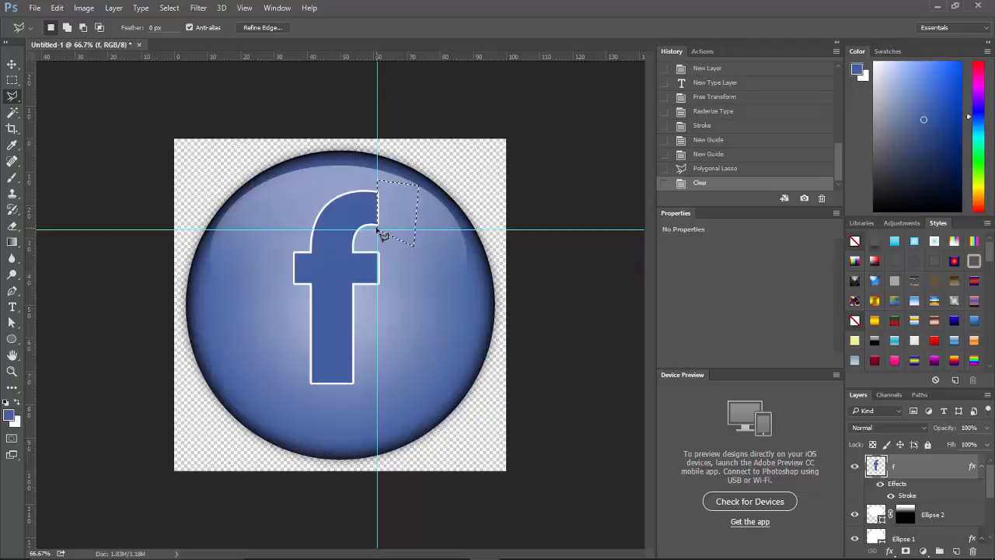
key(ctrl+d)
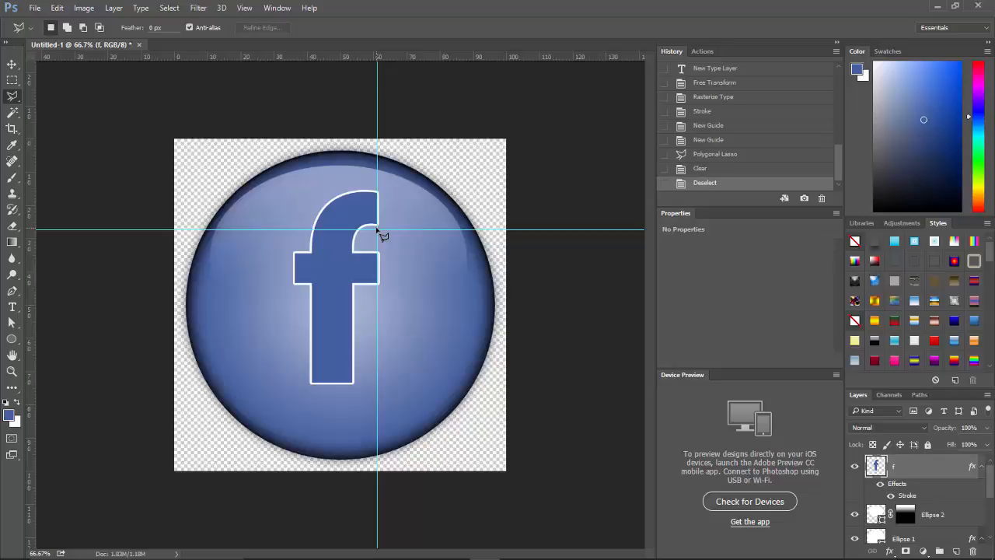
key(ctrl+semicolon)
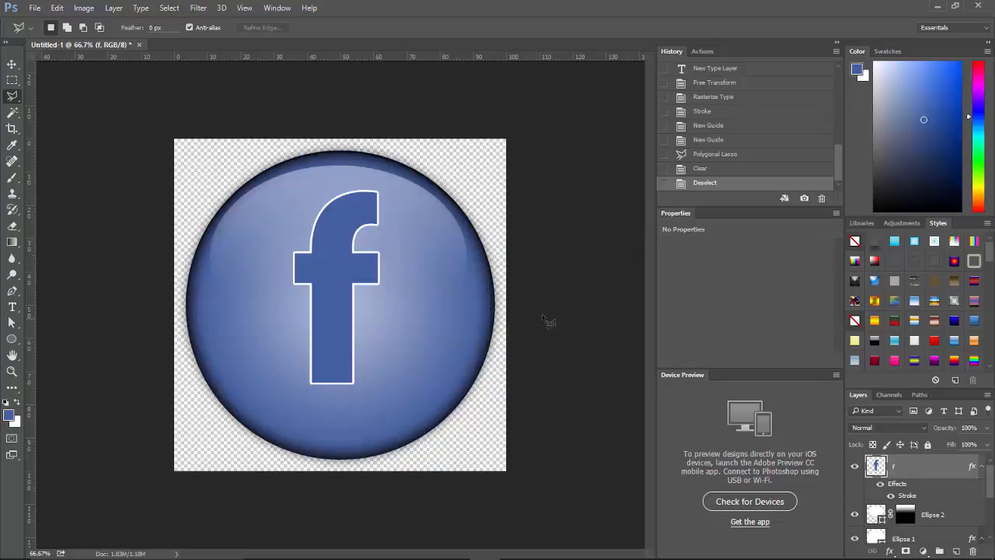
Step: On a new layer, draw a white ellipse about 90 × 167 px at the button's upper-left edge and move it slightly inward
click(957, 551)
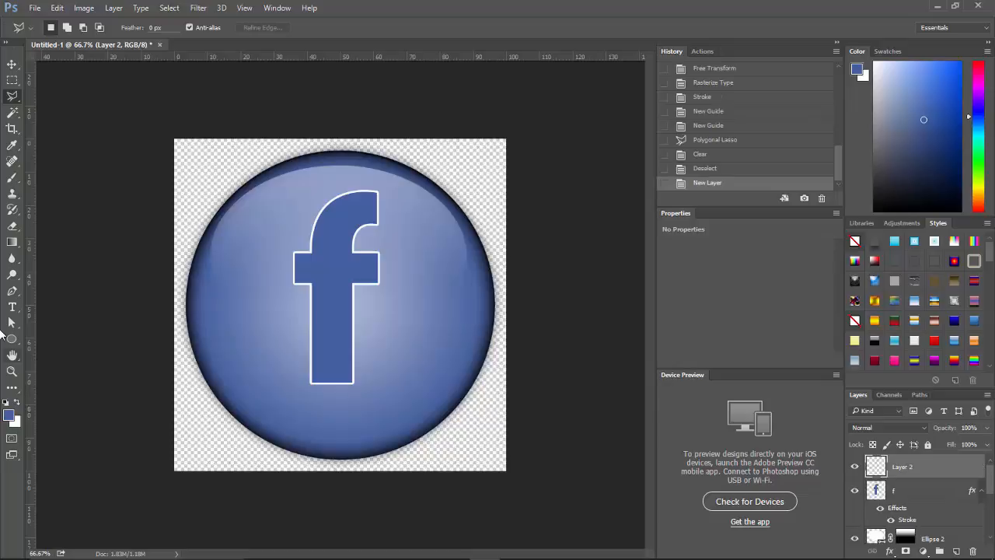
click(13, 341)
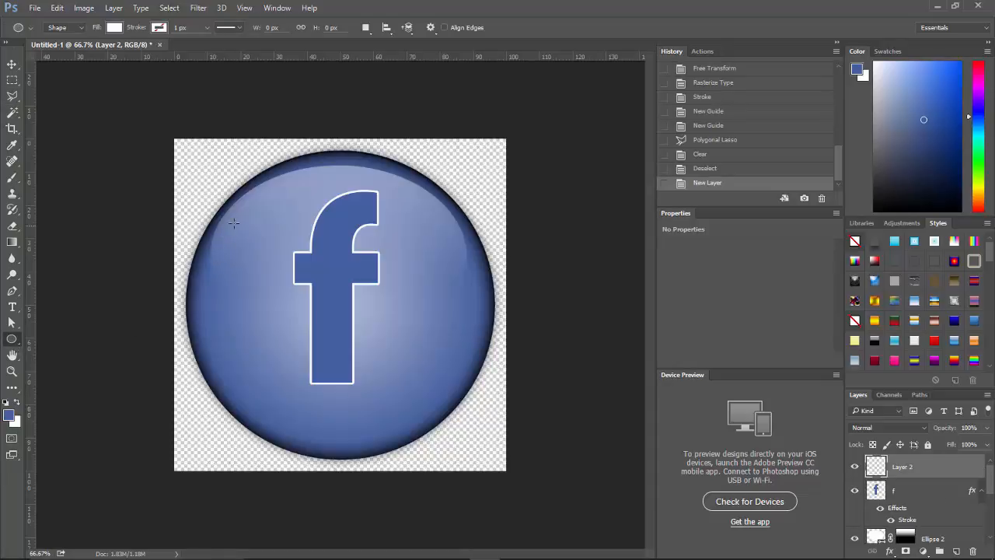
drag(244, 208, 207, 276)
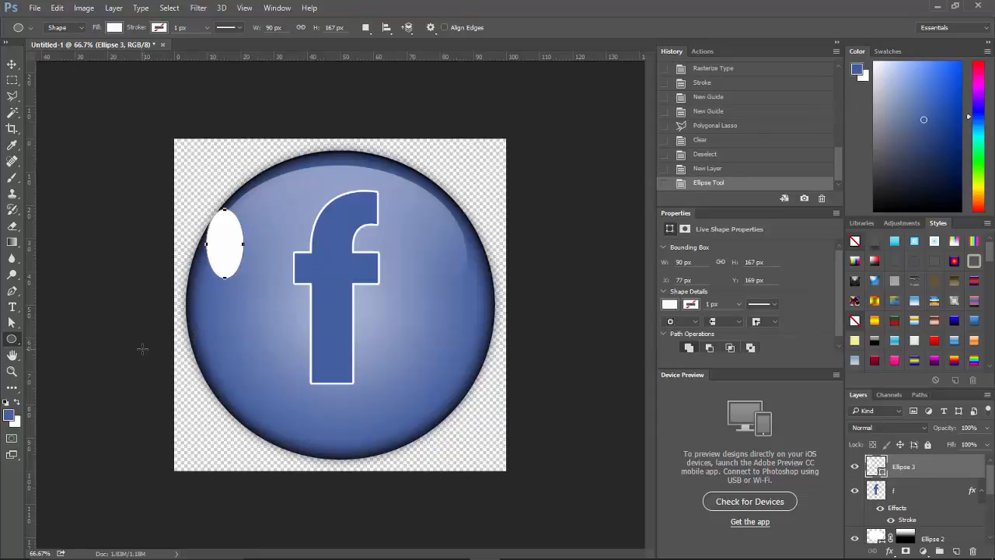
click(13, 66)
drag(225, 244, 246, 254)
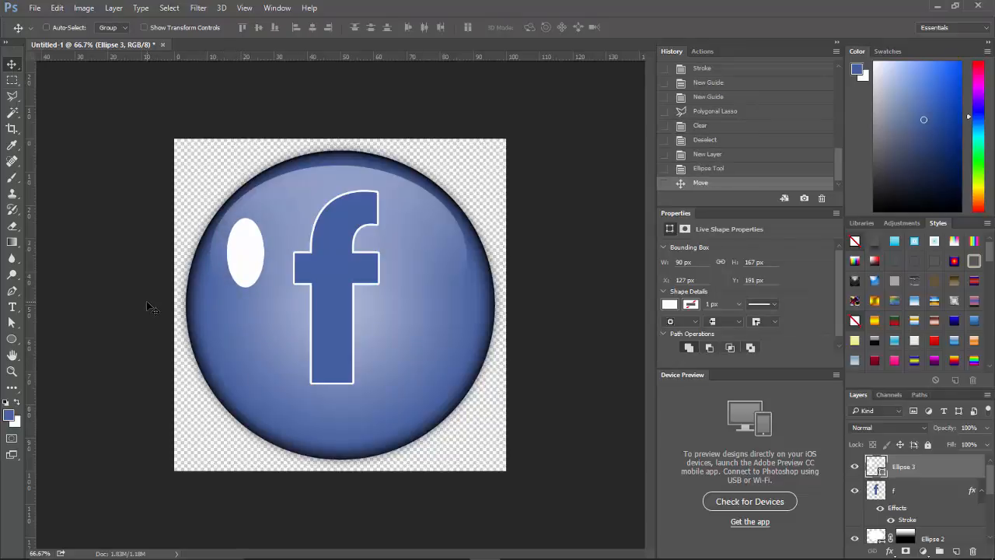
Step: Rotate the small white ellipse about 35.6° and position it along the button's upper-left curve
key(ctrl)
key(ctrl+t)
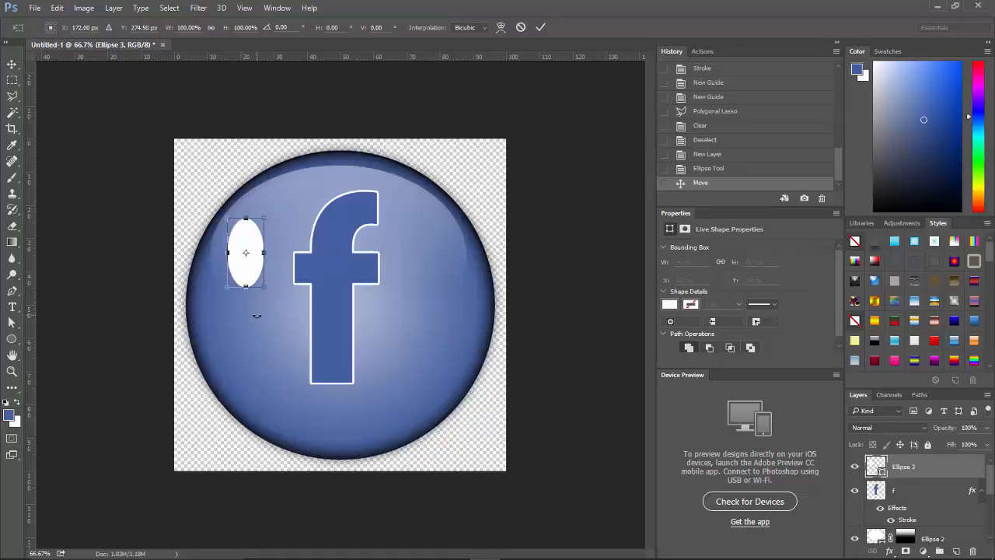
drag(257, 315, 218, 302)
drag(240, 270, 248, 245)
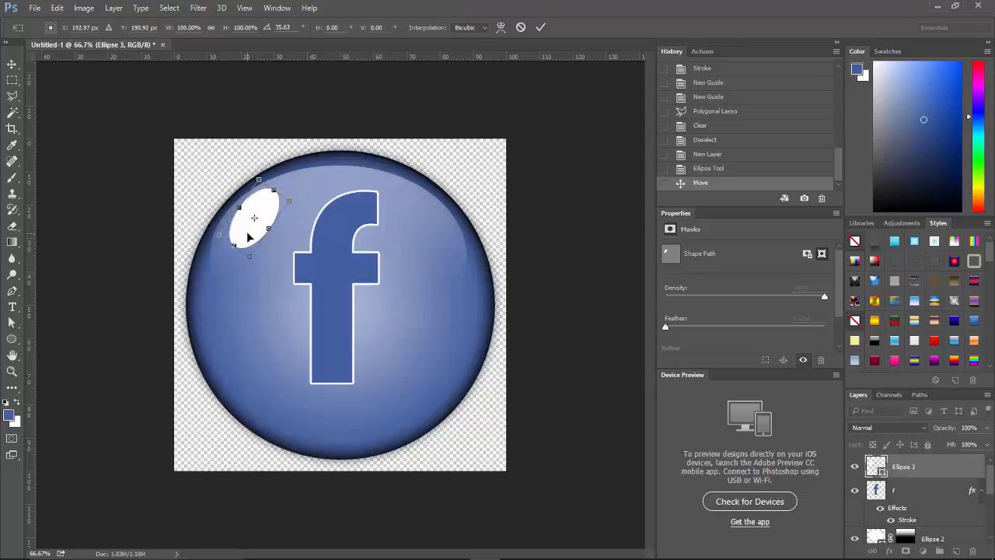
click(541, 27)
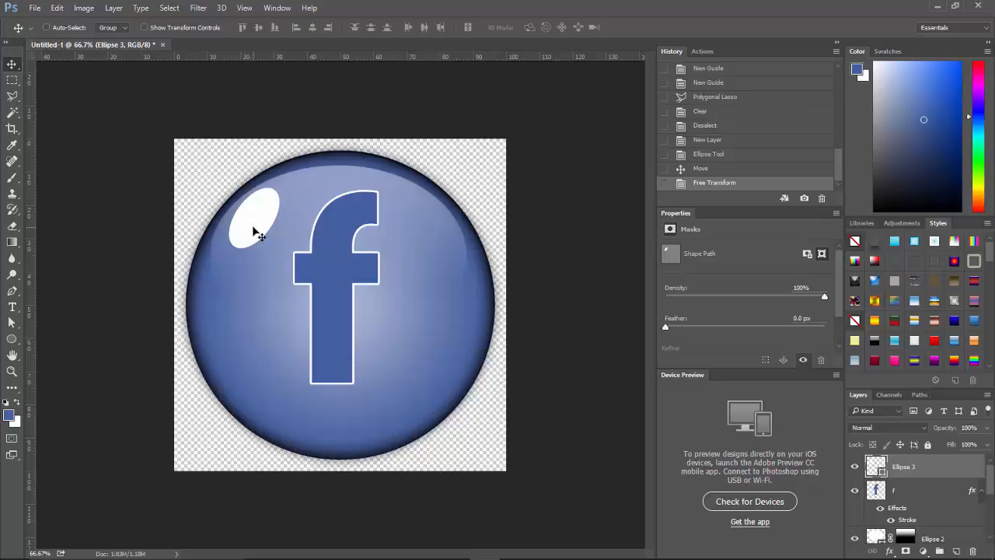
drag(253, 226, 254, 227)
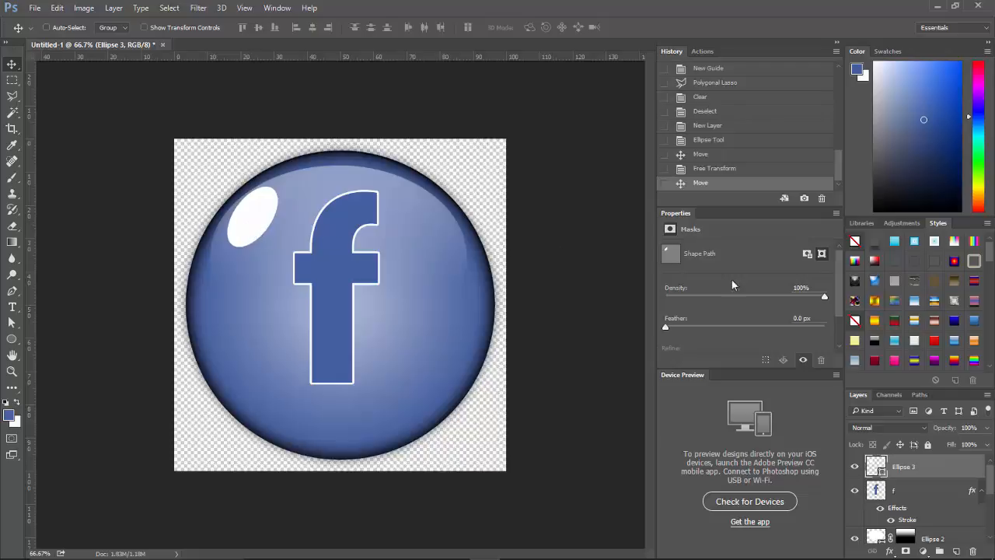
Step: Lower the opacity of the small white ellipse's layer to 37%
click(988, 428)
drag(987, 444, 950, 445)
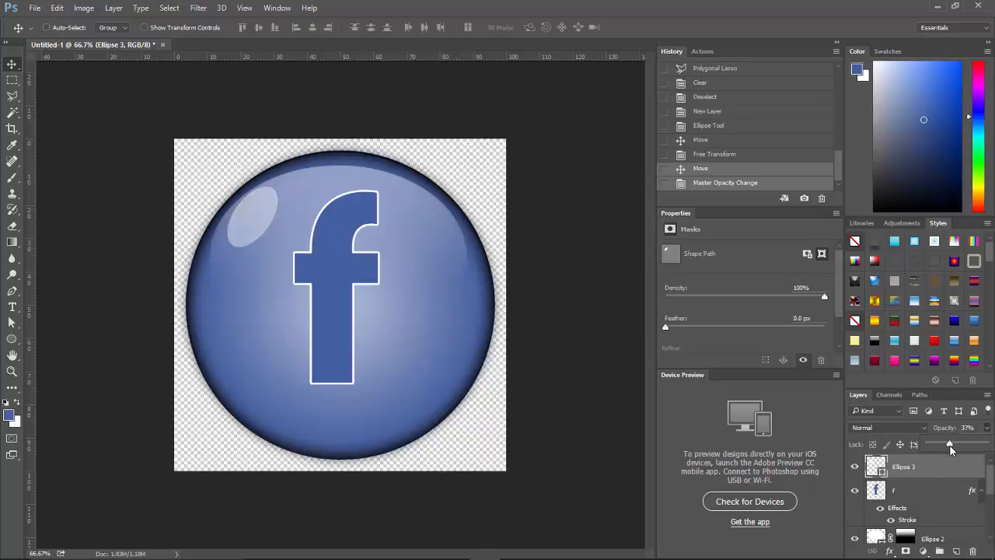
click(990, 430)
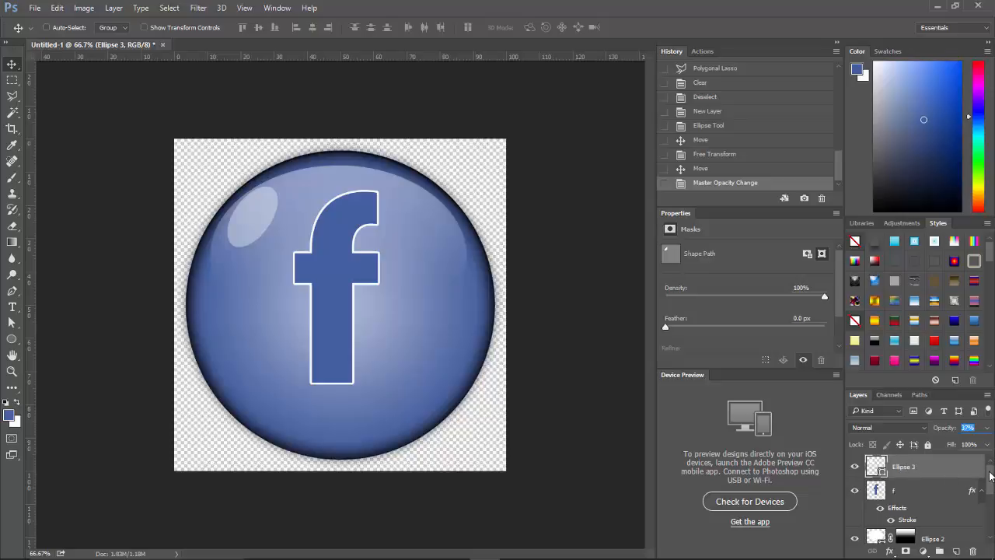
Step: Select all layers from the small ellipse down to Layer 1 and merge them into one layer
drag(989, 488, 993, 523)
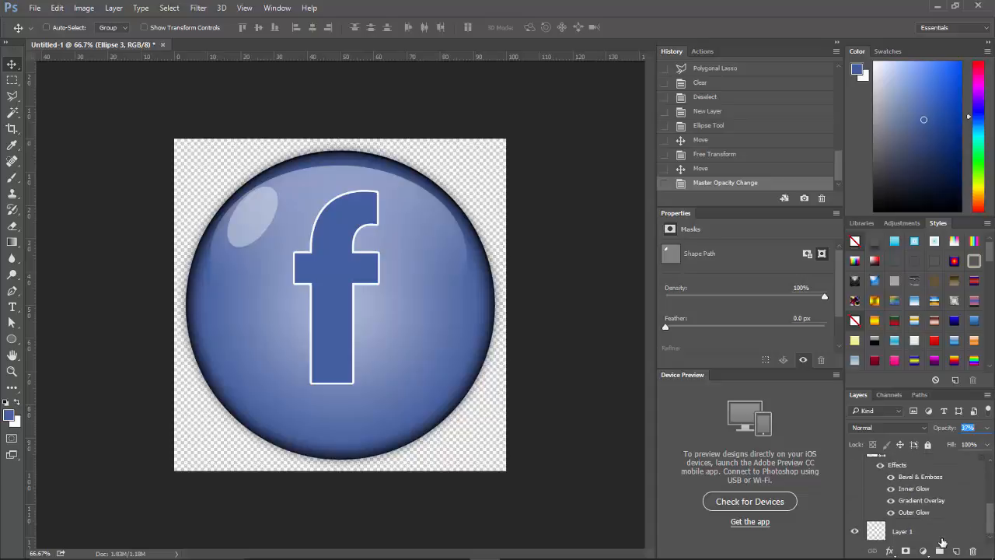
click(940, 535)
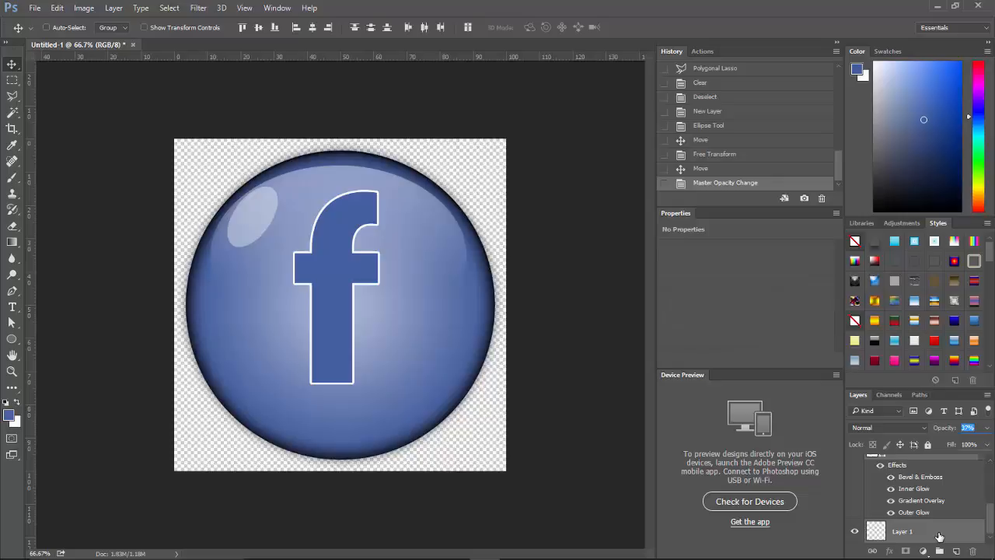
key(ctrl)
key(ctrl+e)
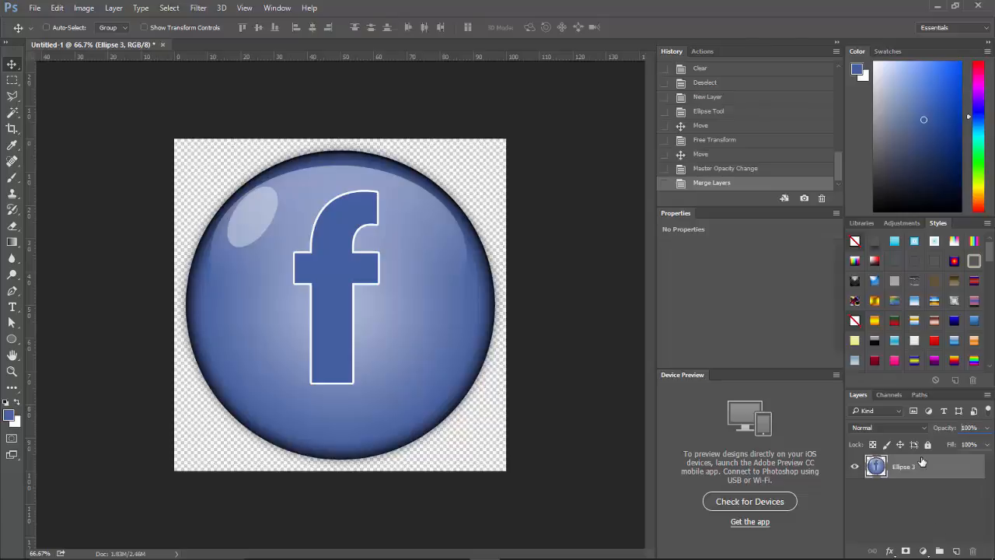
Step: Resize the image to 100 × 100 px with proportions constrained
click(84, 8)
click(92, 97)
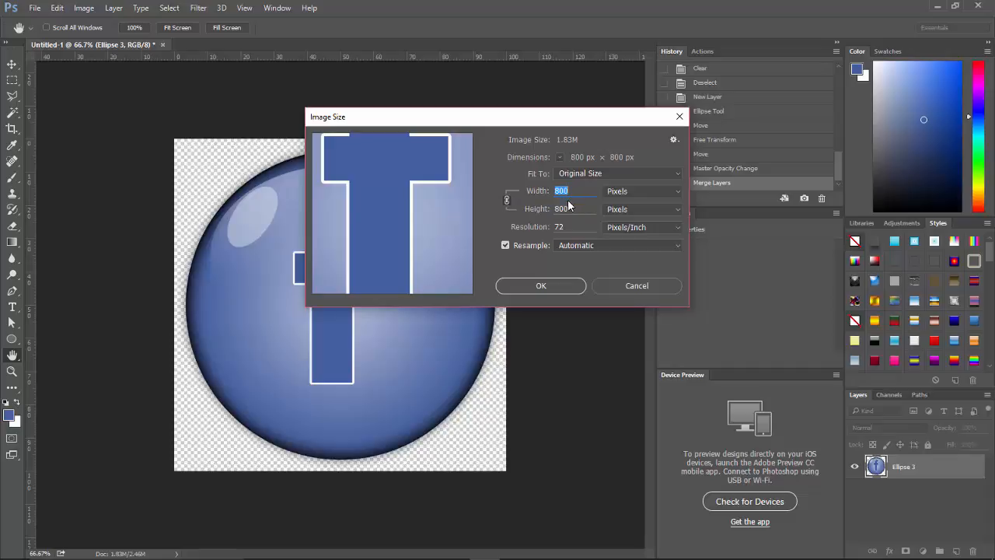
text(100)
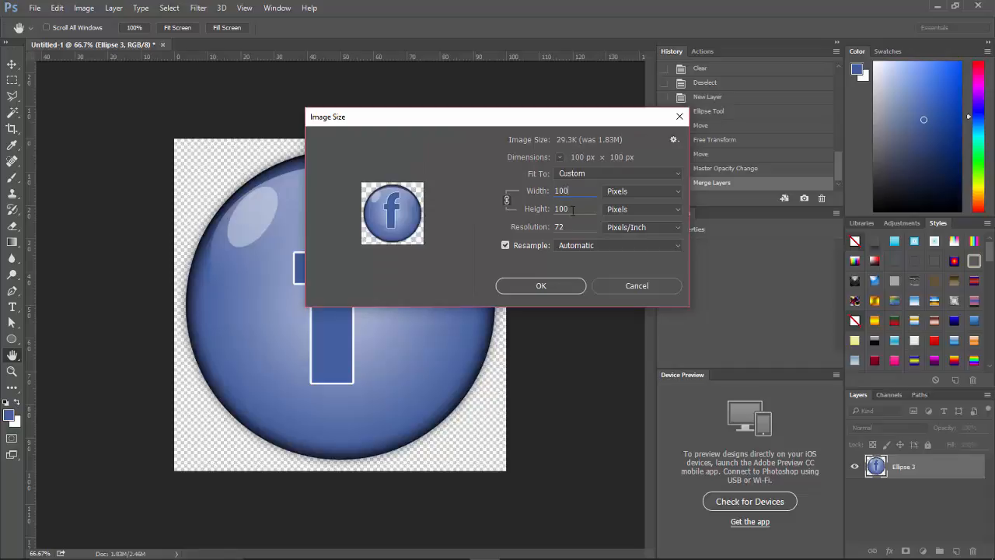
click(542, 286)
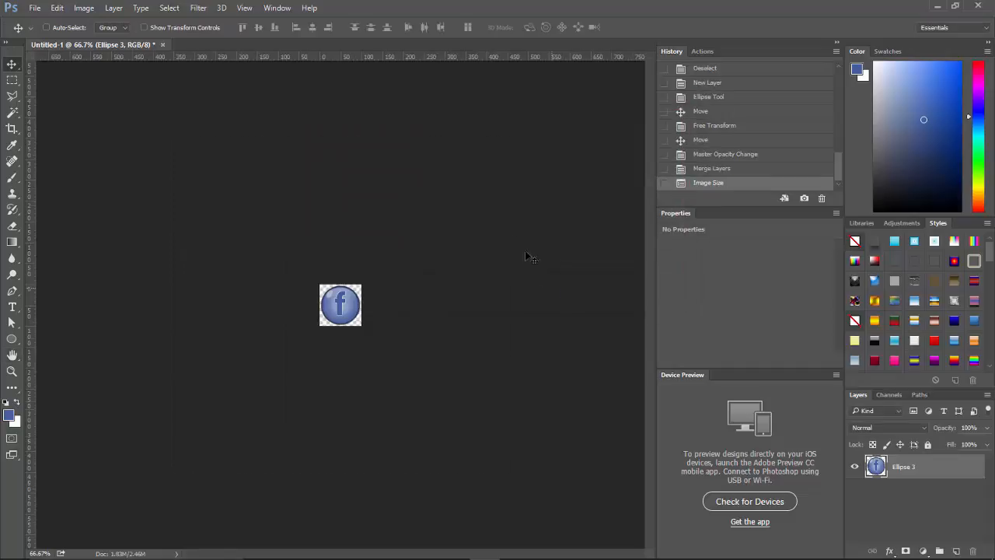
Step: Save the document to the Desktop as social-media-button5 in Photoshop (PSD) format, accepting the format options
click(35, 8)
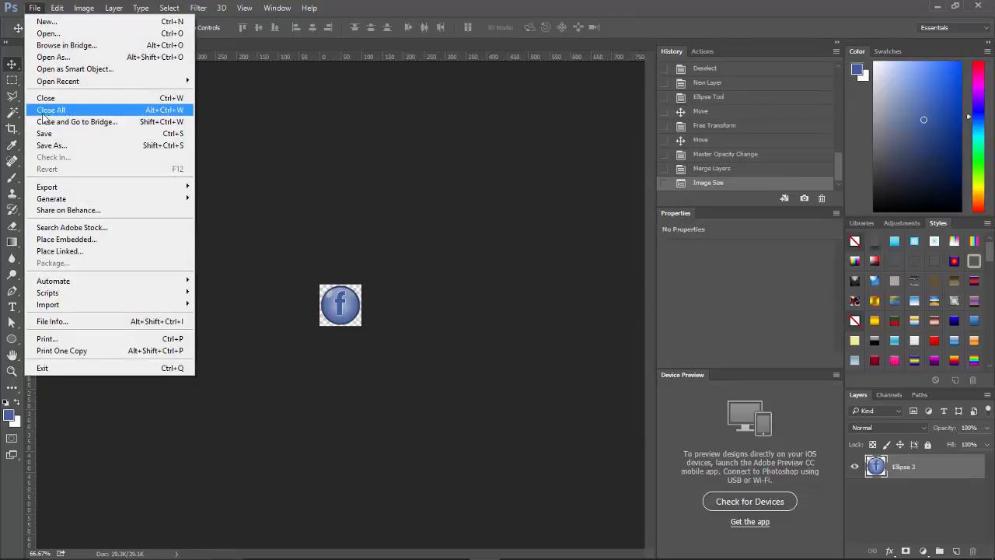
click(56, 146)
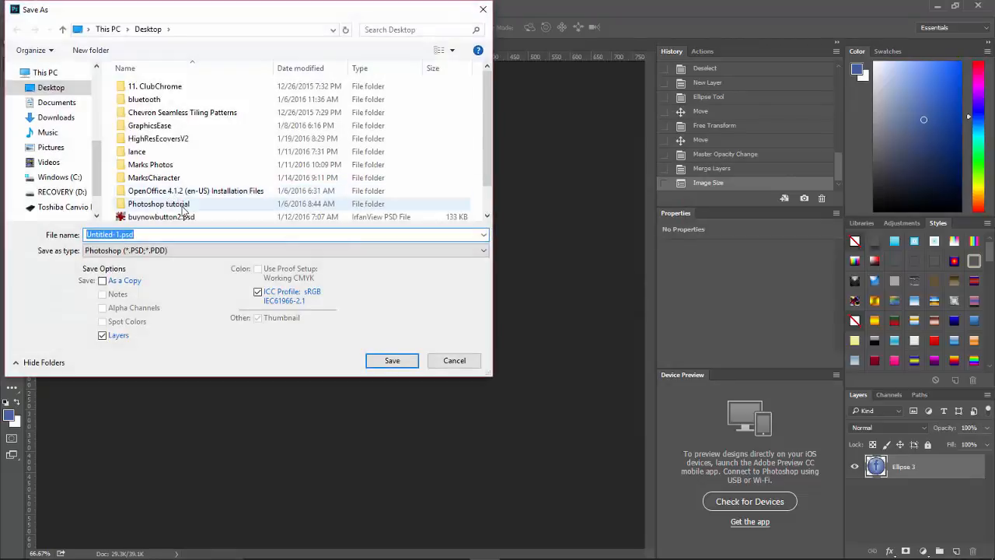
text(social)
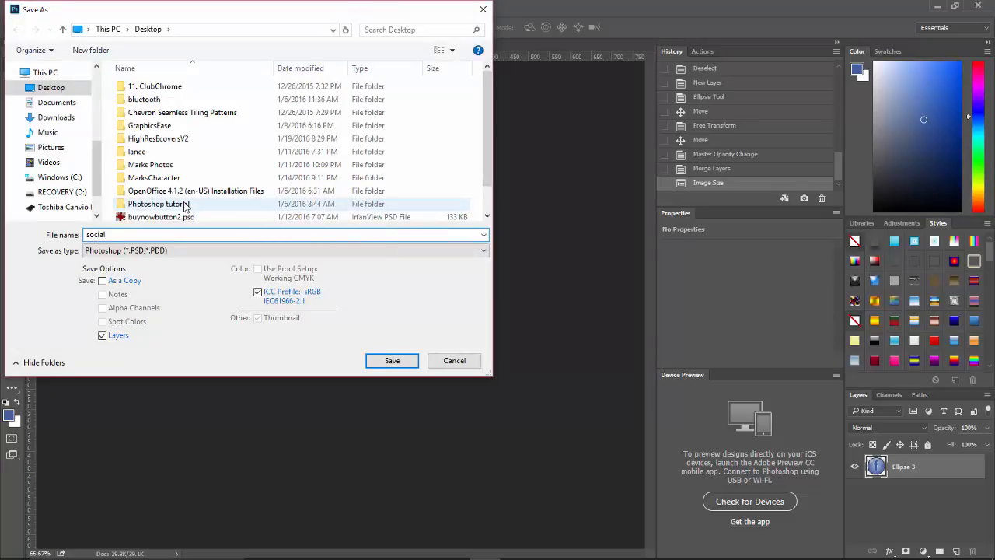
text(-media-button5)
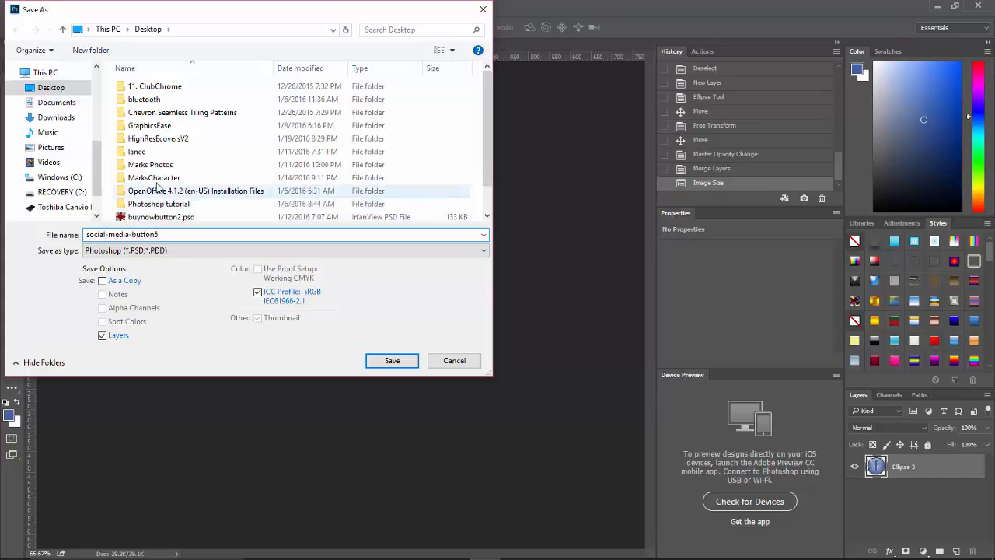
click(381, 363)
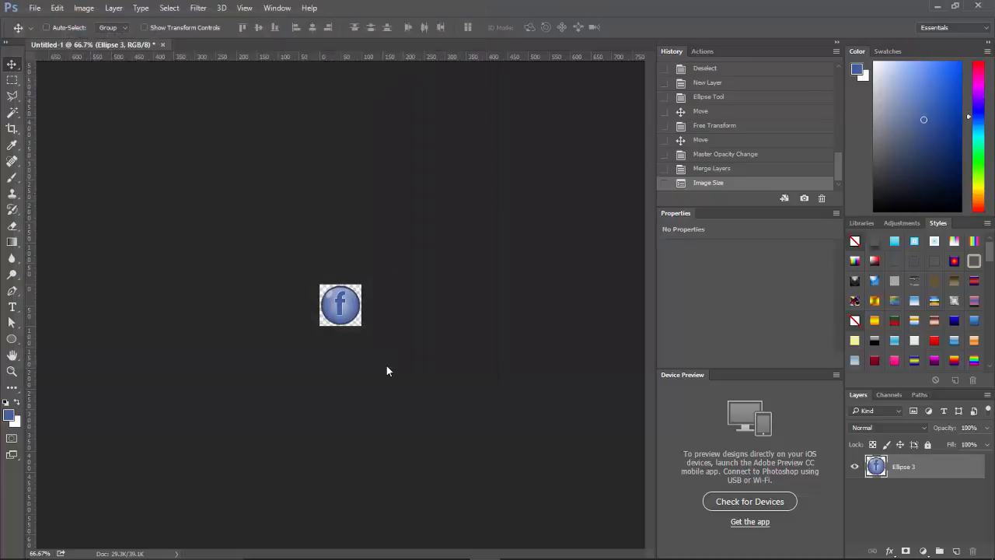
click(641, 165)
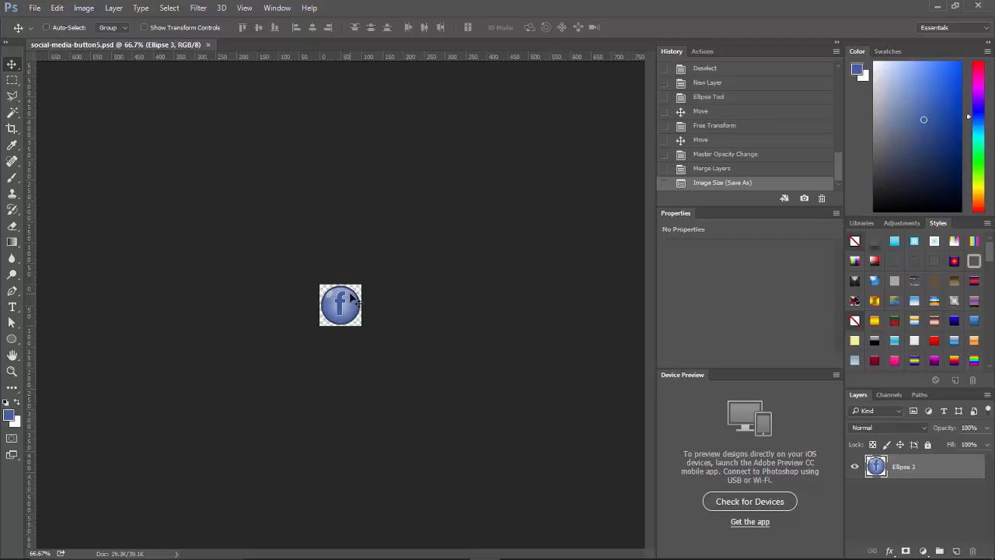
mouse_move(700, 555)
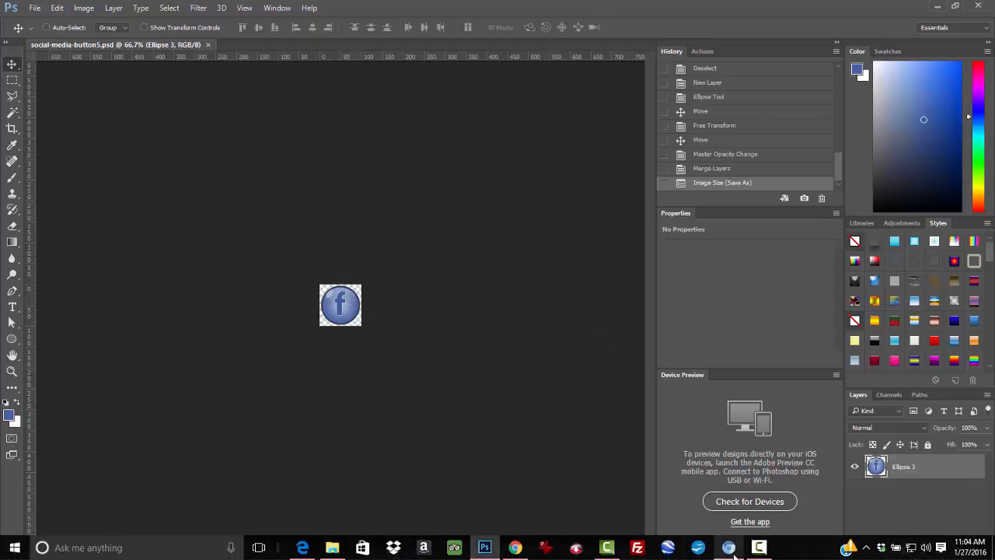